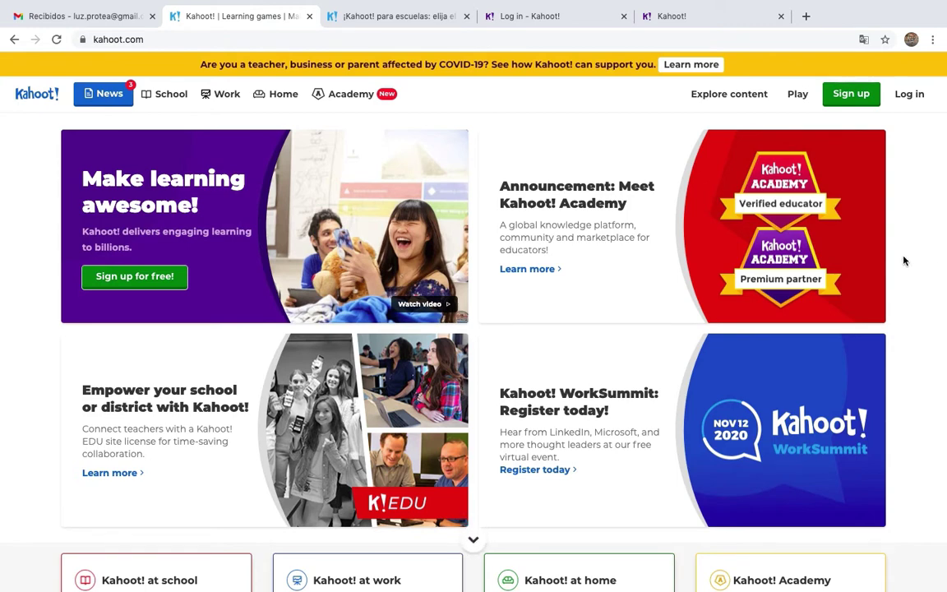
Look over the Kahoot! home page and translate it into Spanish, dismissing the translation pop-up.
scroll(904, 261, down, 4)
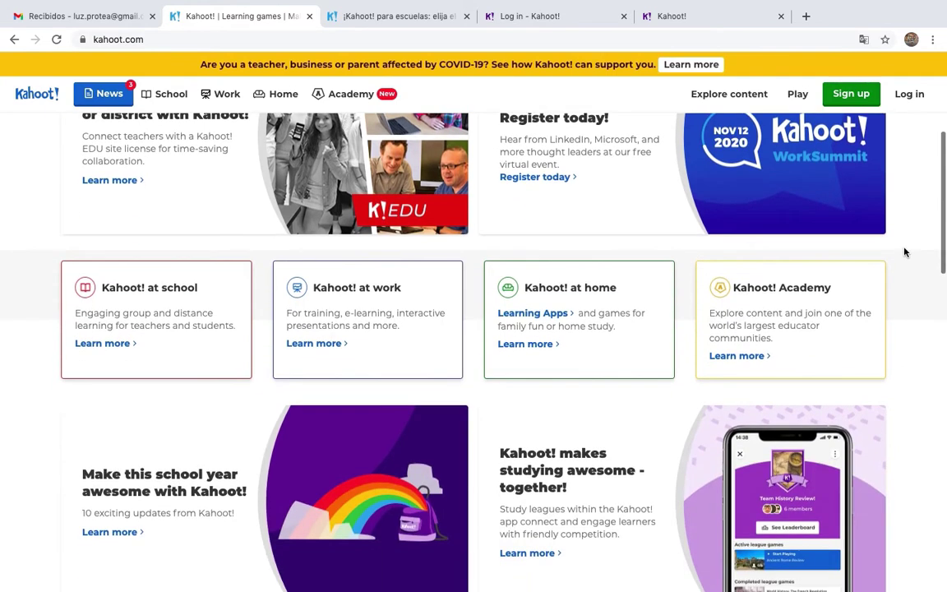
scroll(904, 253, down, 2)
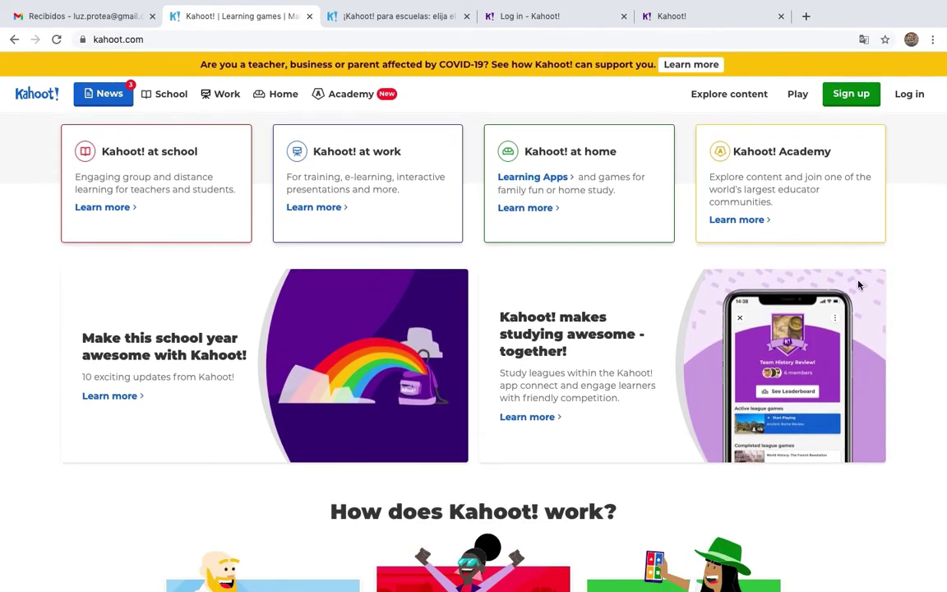
scroll(809, 316, down, 10)
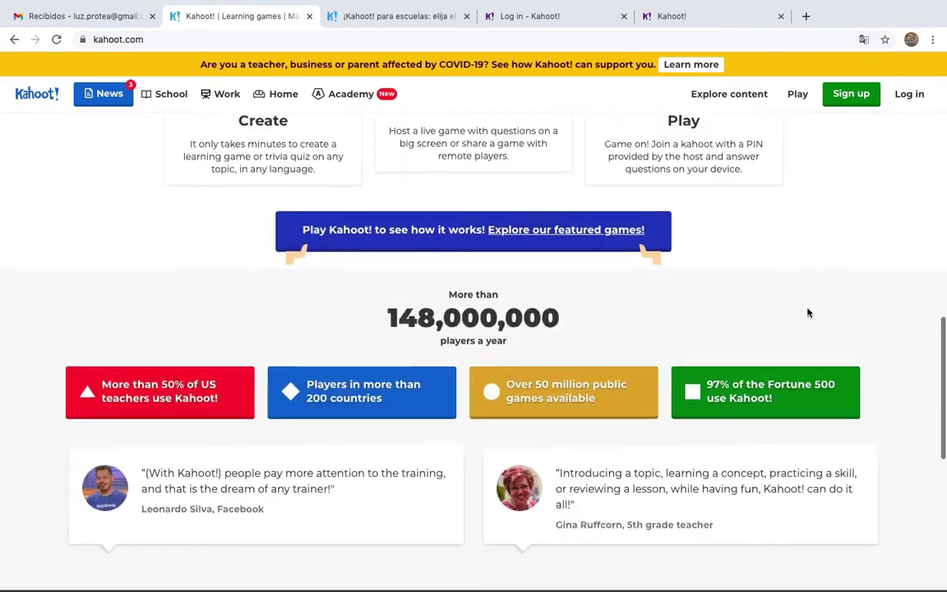
scroll(812, 311, up, 15)
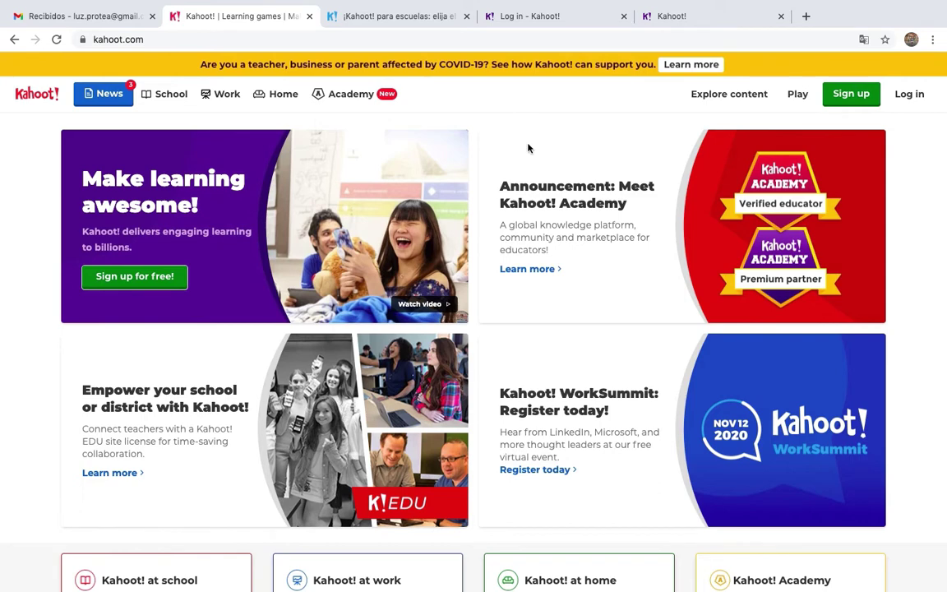
right_click(895, 139)
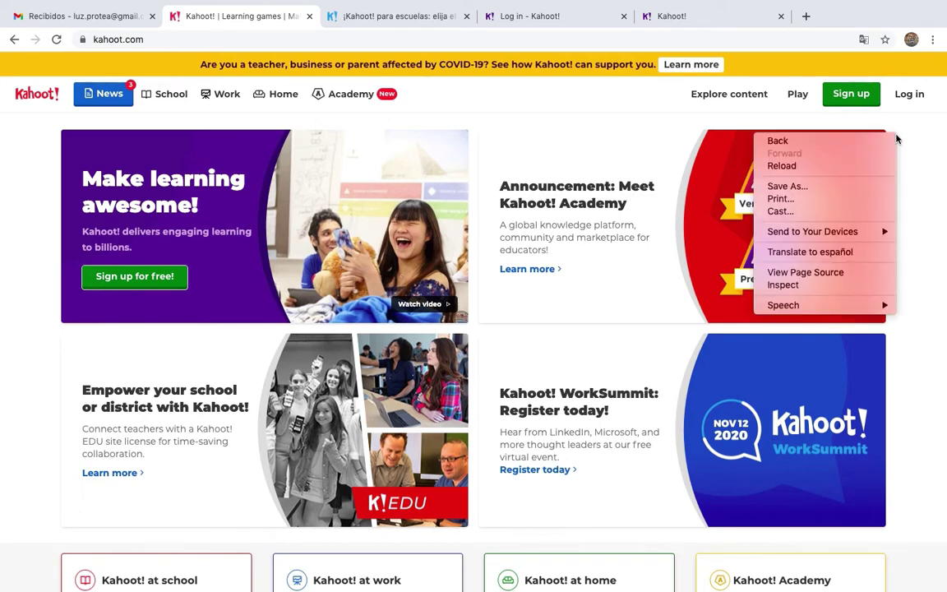
click(910, 140)
right_click(910, 140)
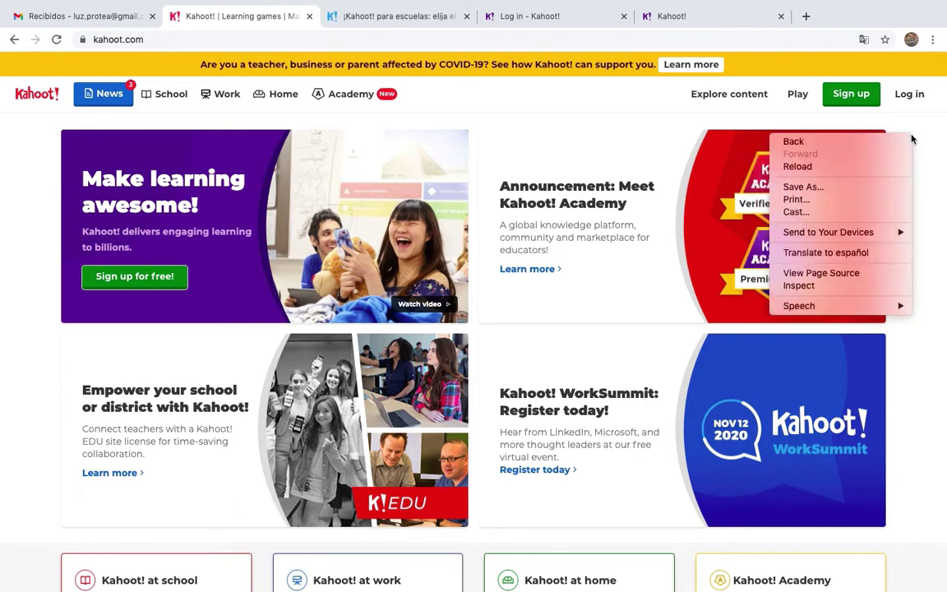
click(850, 253)
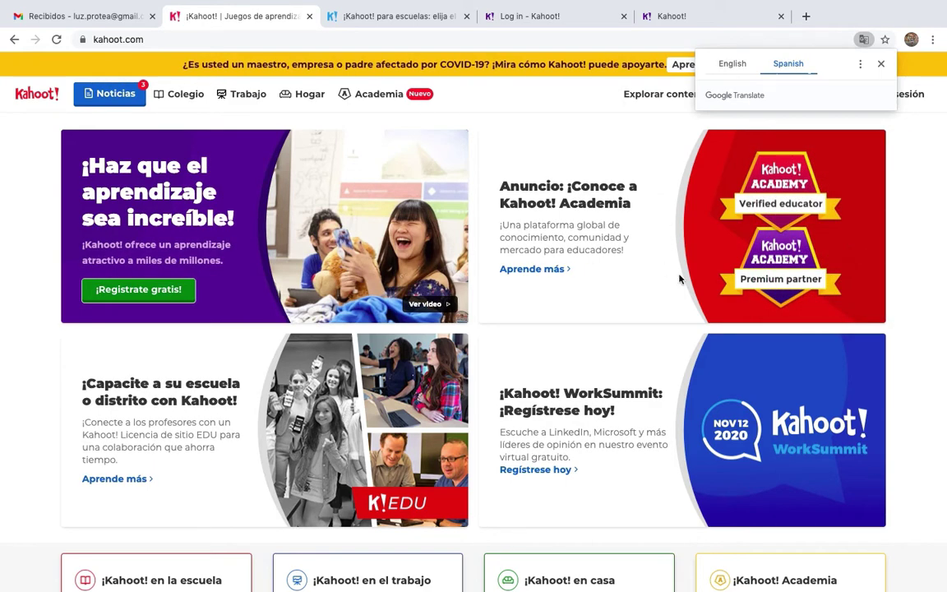
click(880, 65)
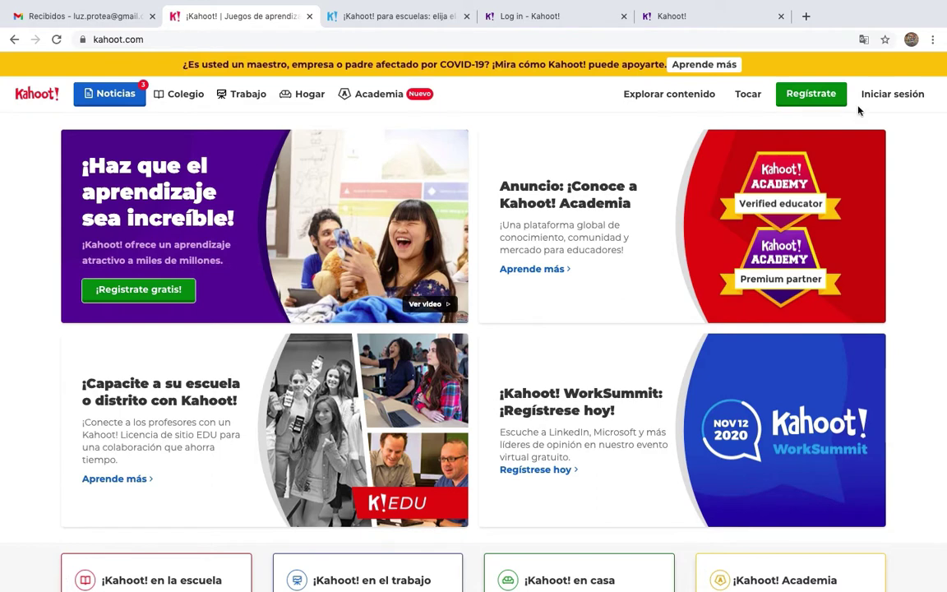
Start registering a Teacher account with Higher education as the workplace, up to the account creation form.
click(814, 96)
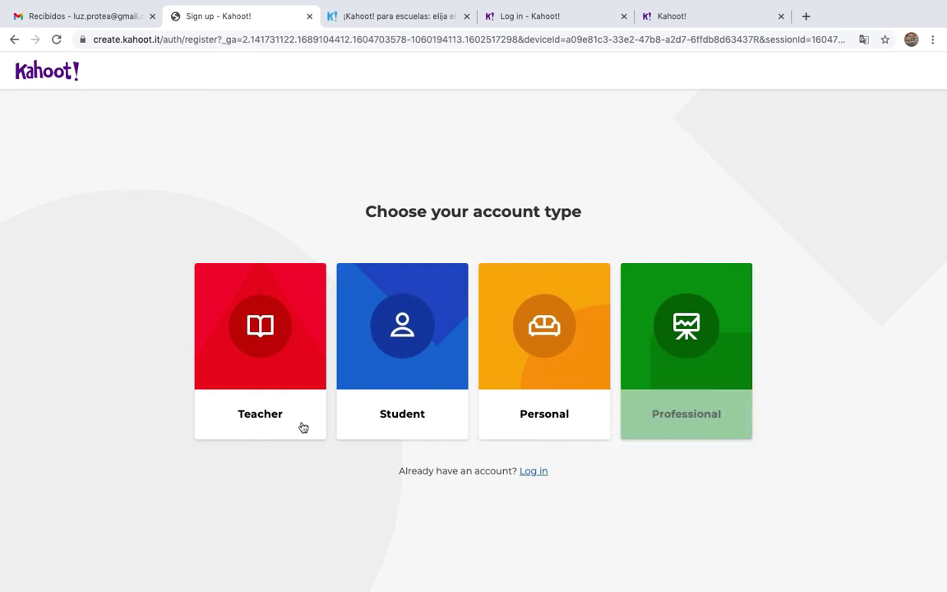
click(259, 422)
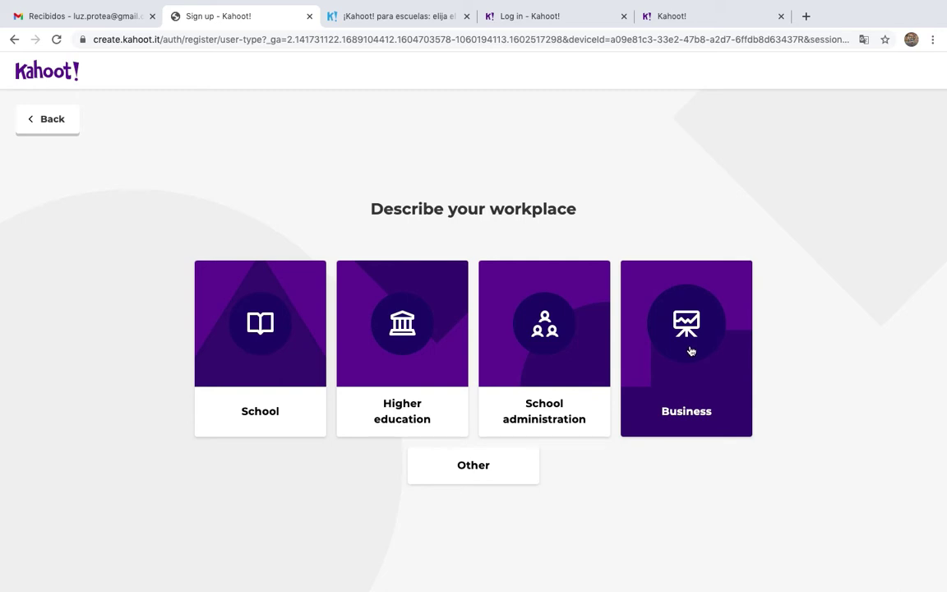
click(413, 406)
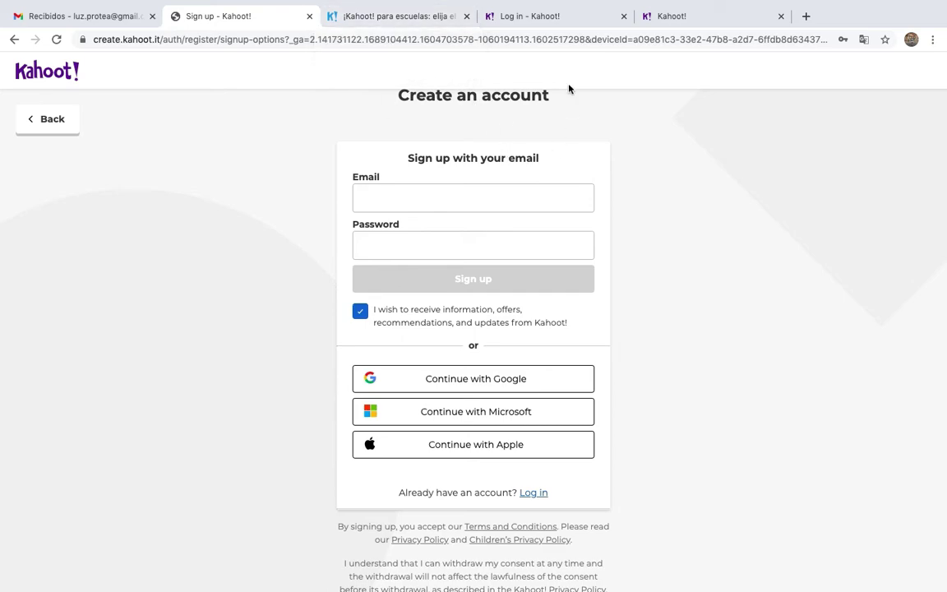
Examine the Kahoot! school plans, comparing the prices and features of Básico, Pro, Prima and Premium +.
click(393, 18)
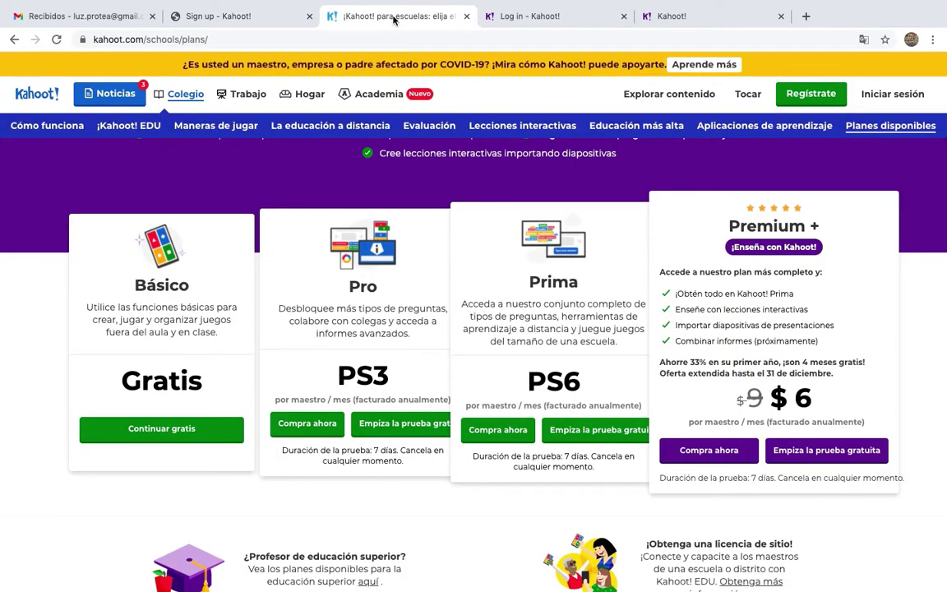
click(220, 17)
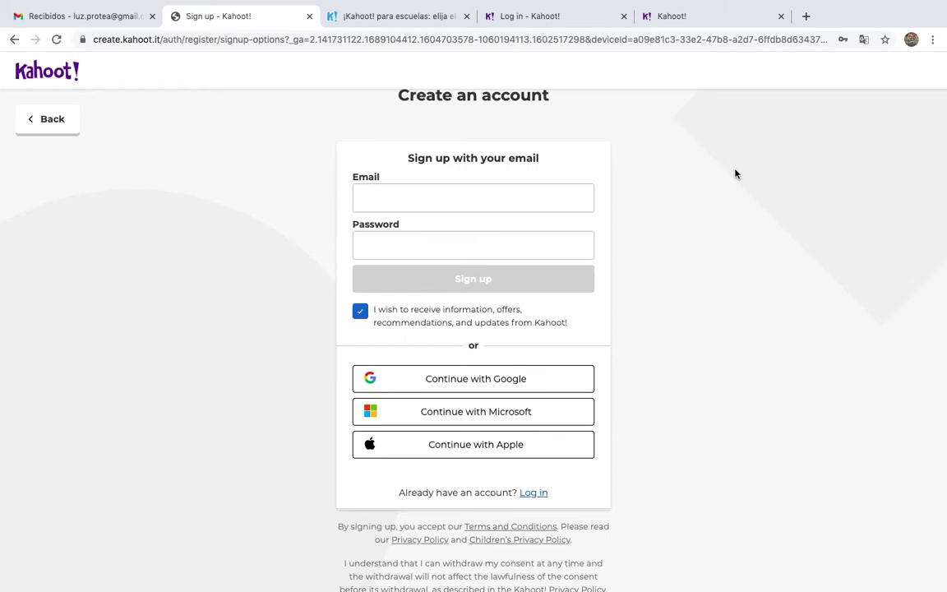
click(345, 16)
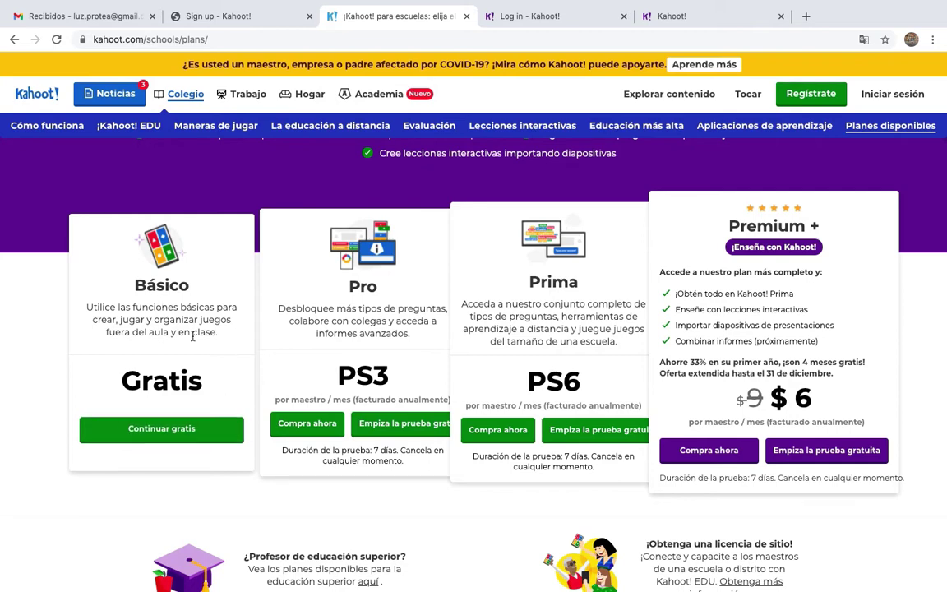
scroll(428, 397, down, 3)
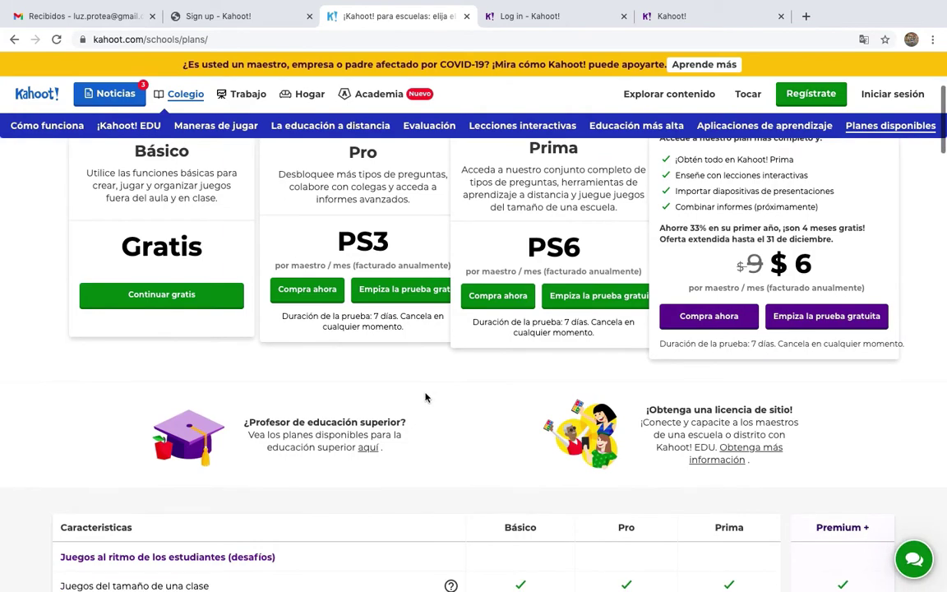
scroll(425, 397, down, 5)
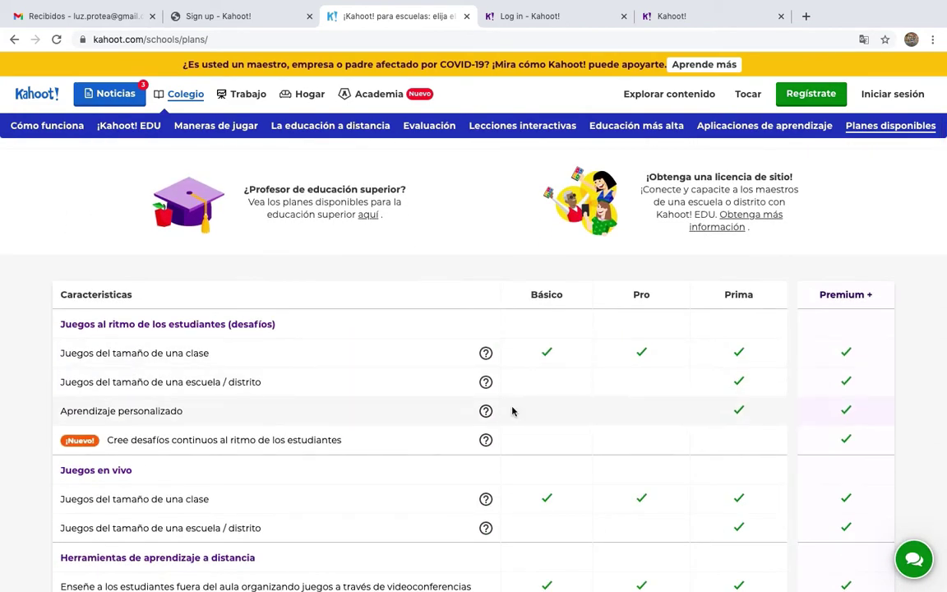
scroll(512, 411, down, 6)
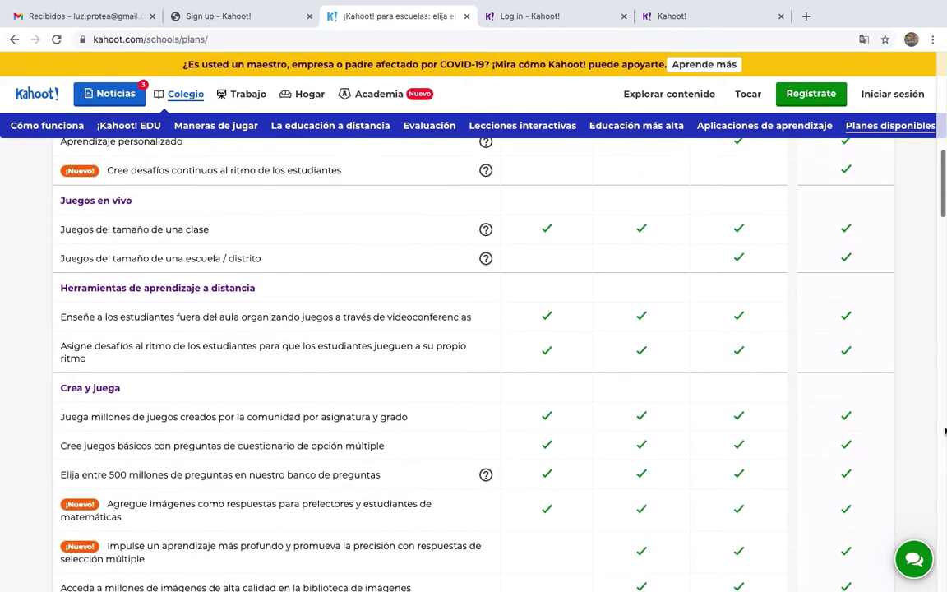
scroll(944, 431, down, 7)
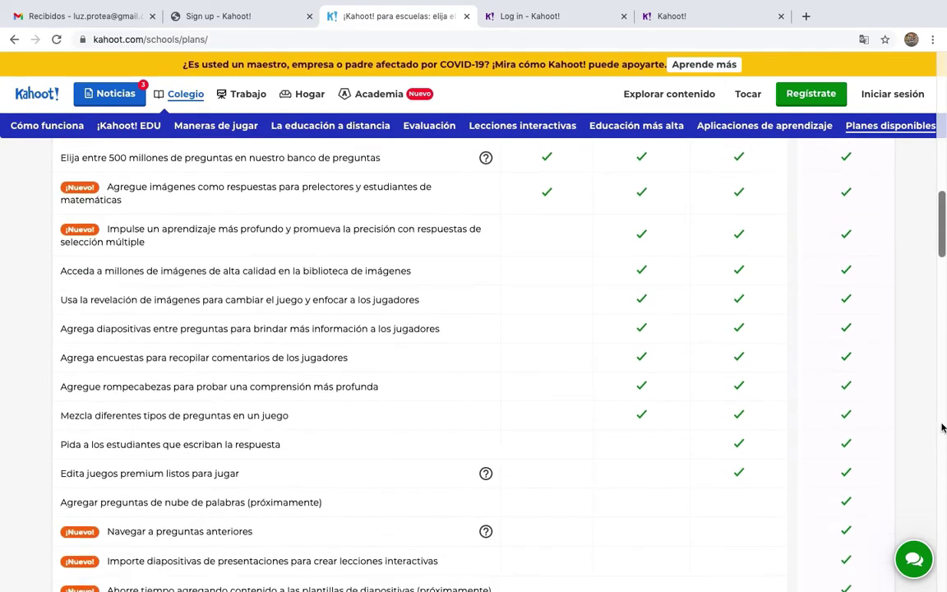
scroll(942, 427, up, 20)
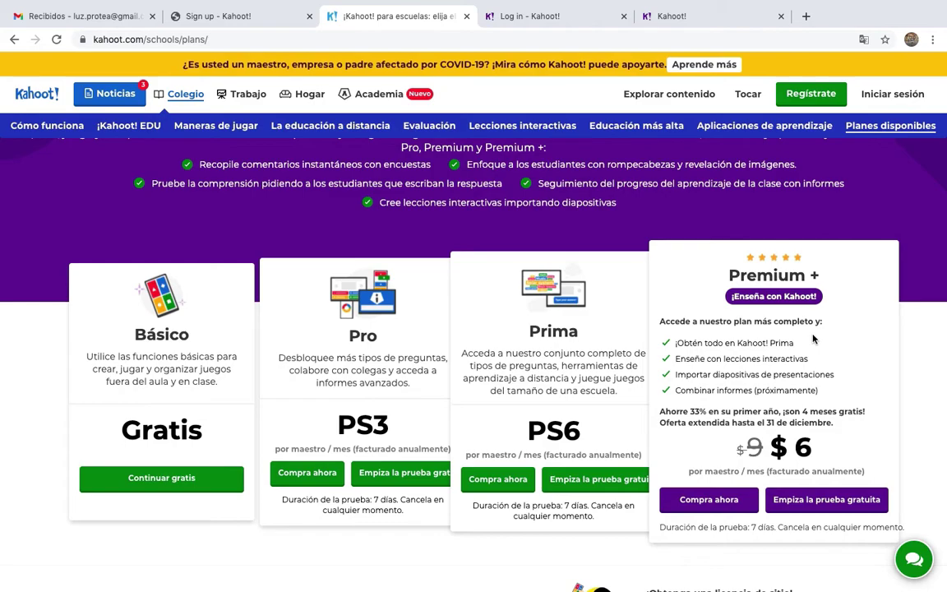
scroll(720, 382, down, 8)
scroll(725, 381, up, 5)
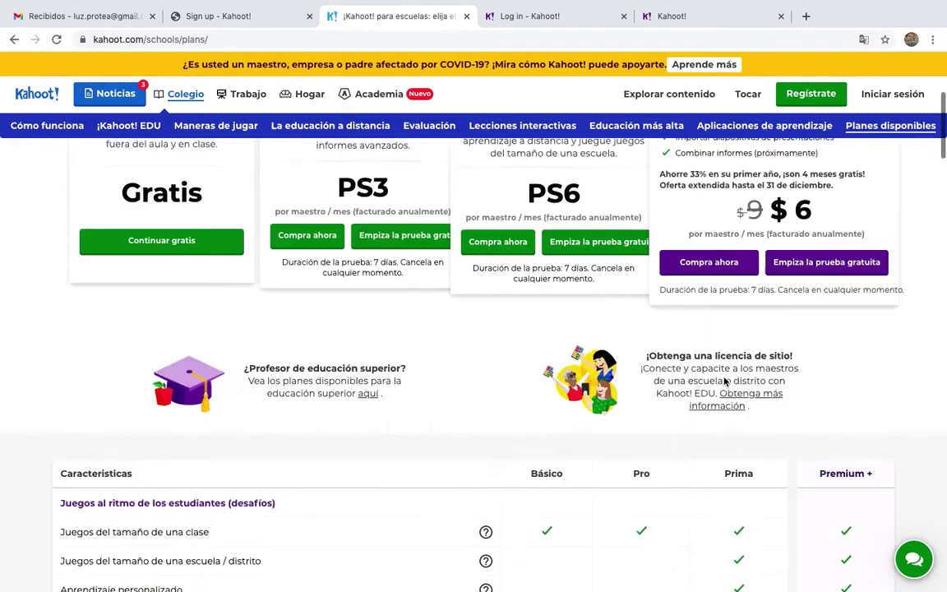
scroll(723, 381, up, 4)
scroll(587, 359, down, 9)
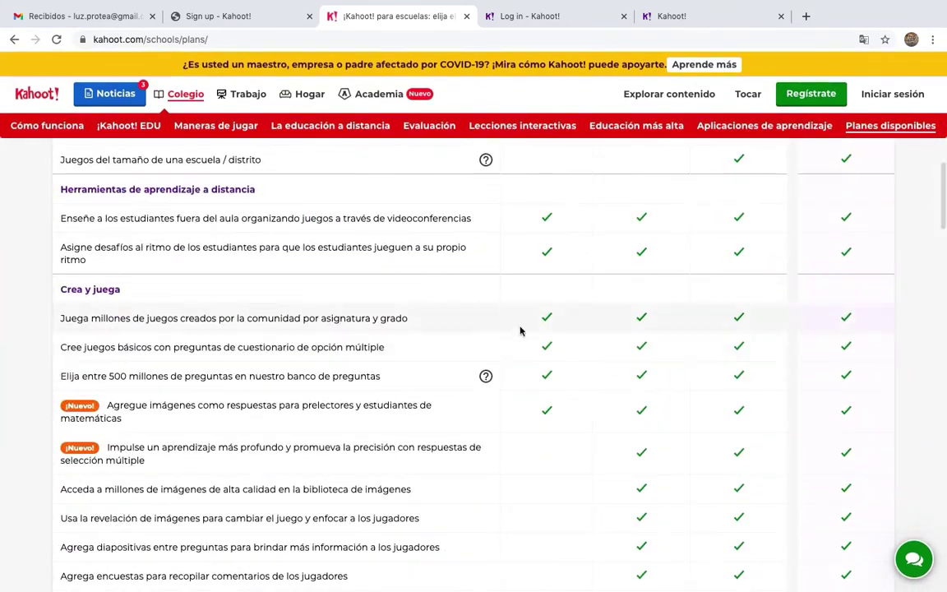
scroll(525, 340, up, 9)
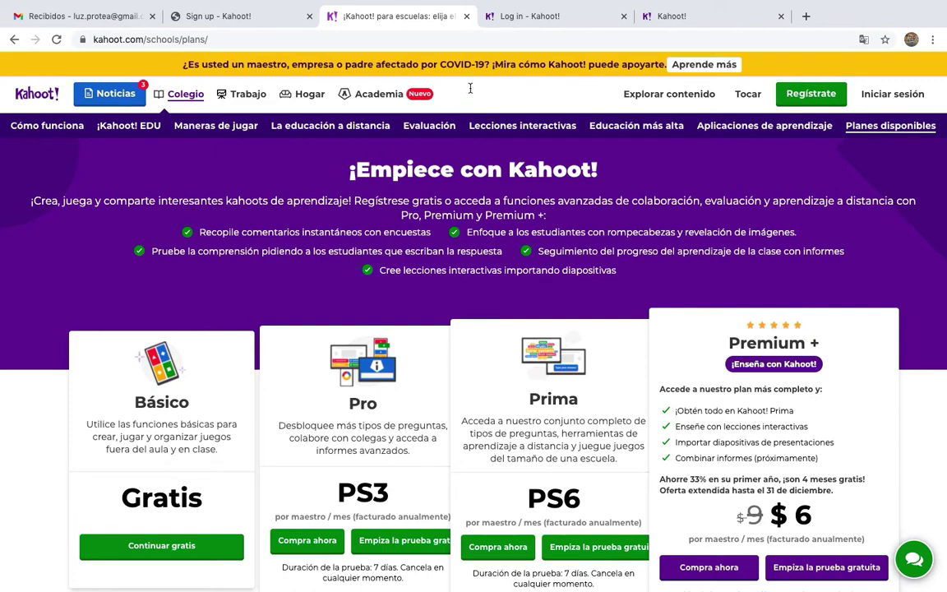
Log in to the existing Kahoot! account with the account's e-mail and the prefilled password.
mouse_move(268, 94)
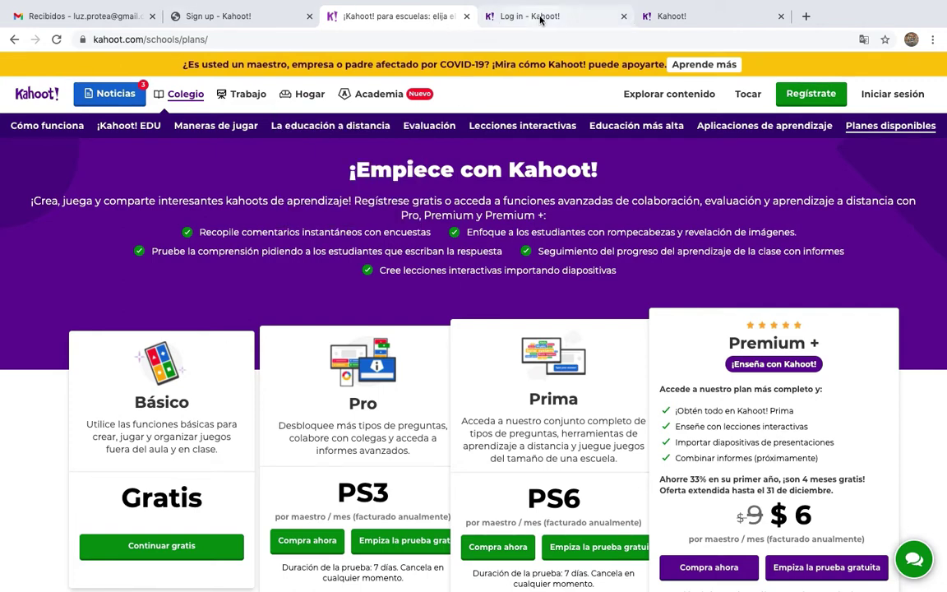
click(539, 15)
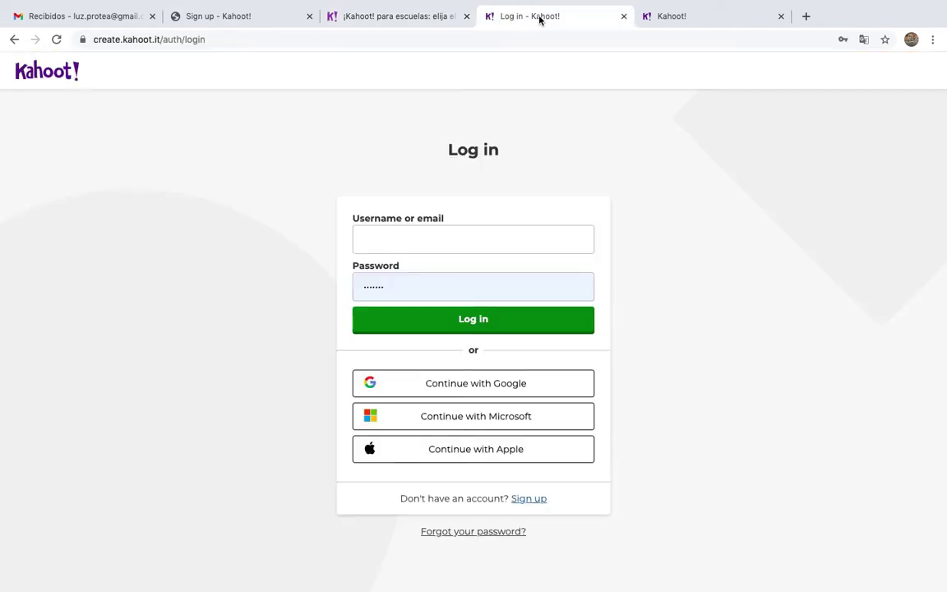
click(368, 236)
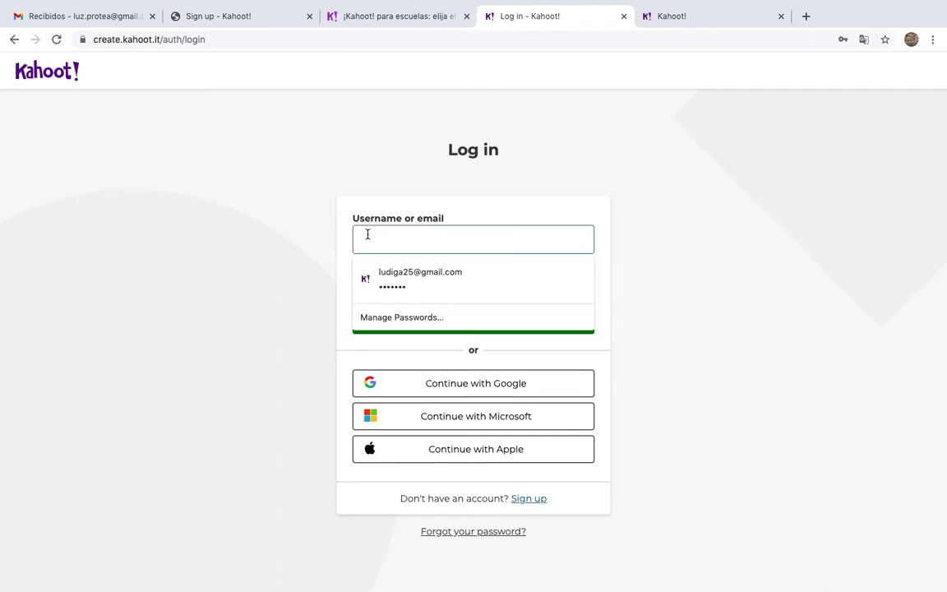
text(z.pro)
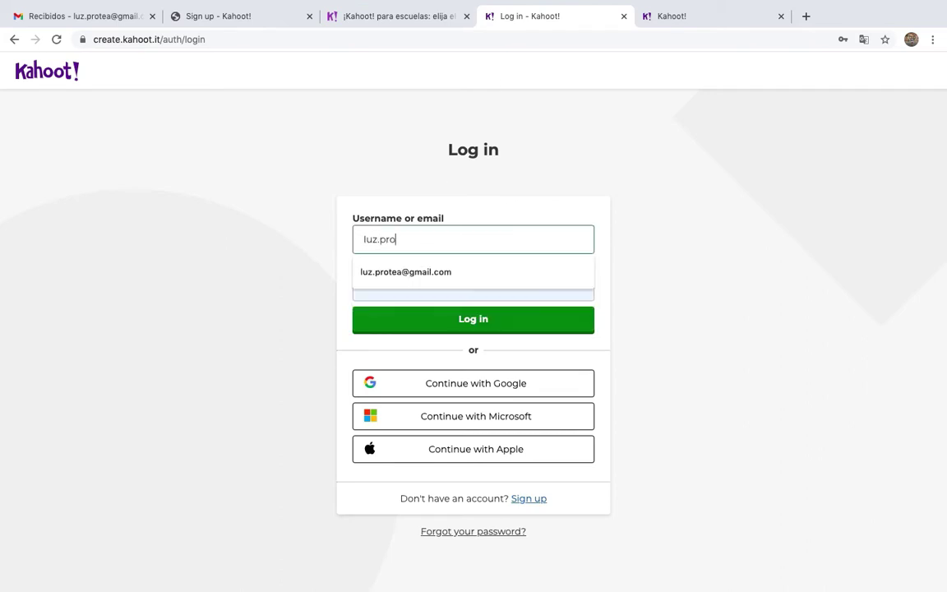
click(404, 272)
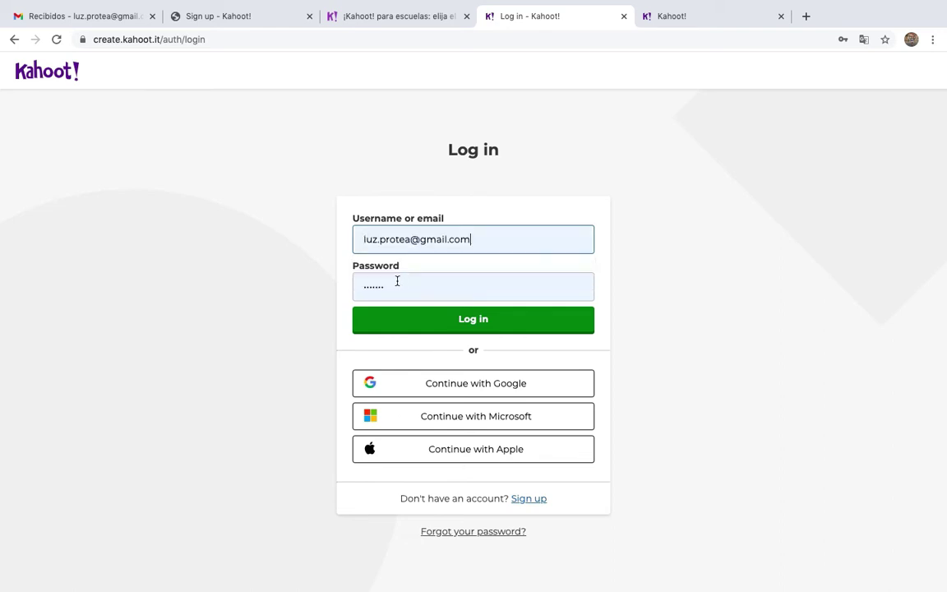
click(495, 330)
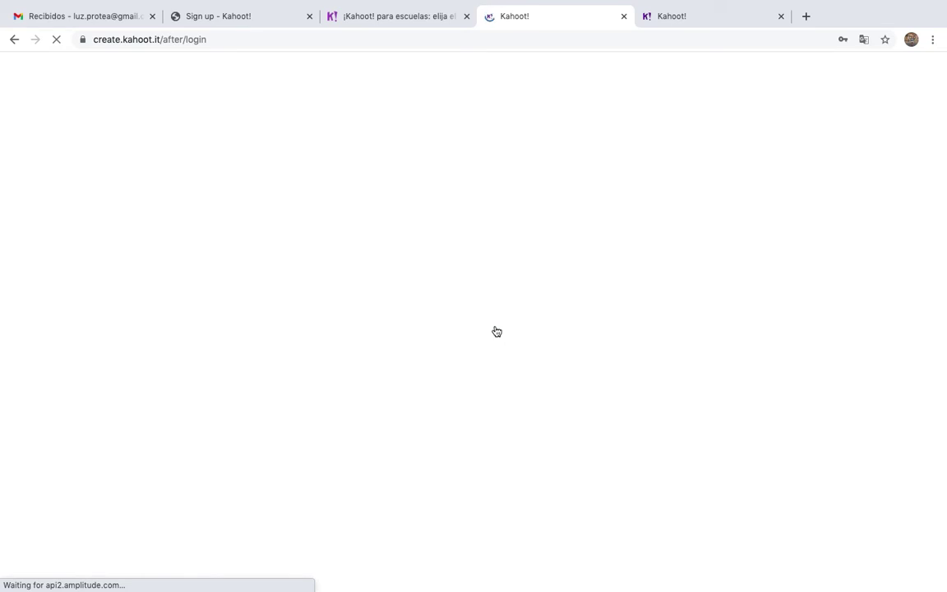
Close the sign-up and school plans pages and decline saving the login password in the browser.
click(309, 17)
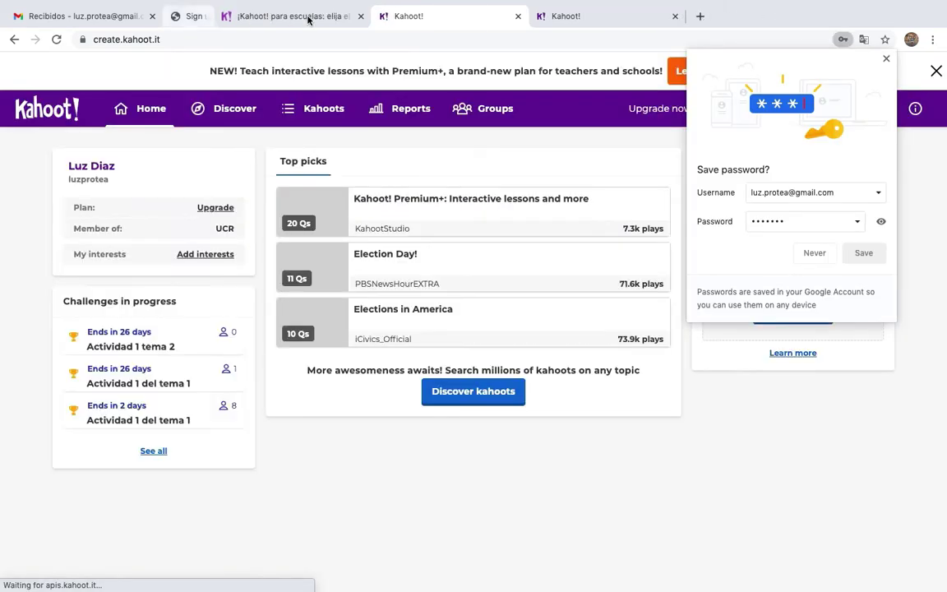
click(308, 17)
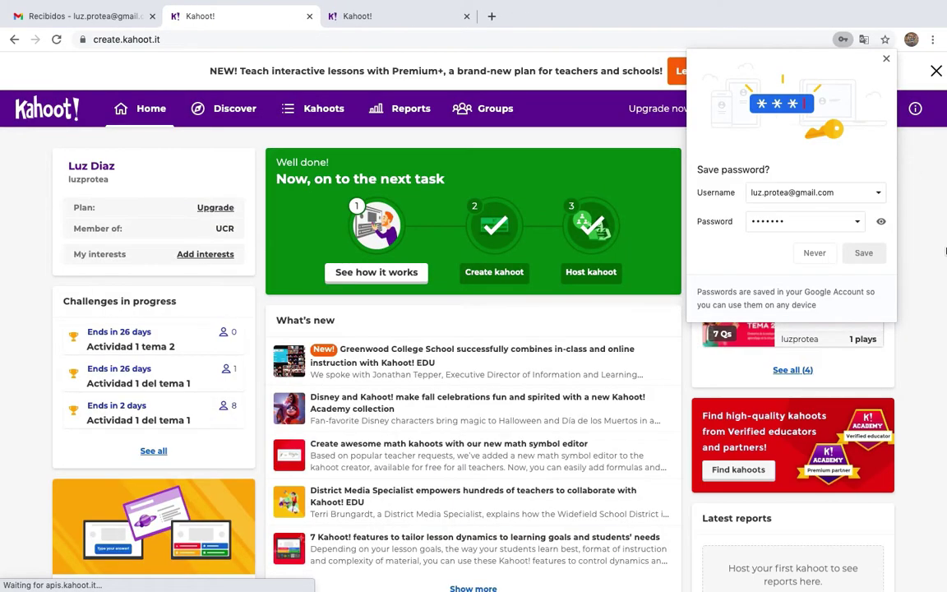
click(813, 253)
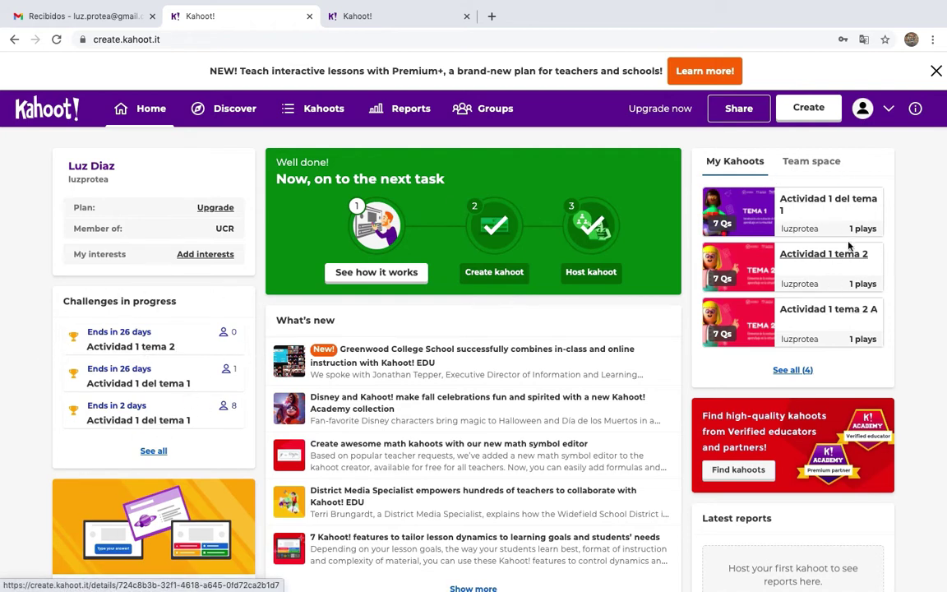
Translate the logged-in account's home page into Spanish and dismiss the translation pop-up.
right_click(918, 174)
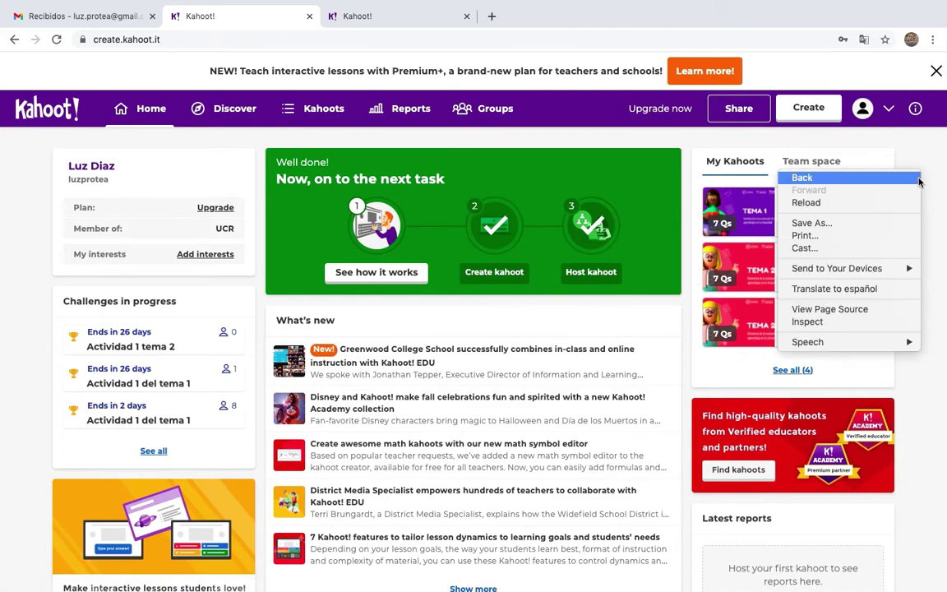
click(830, 288)
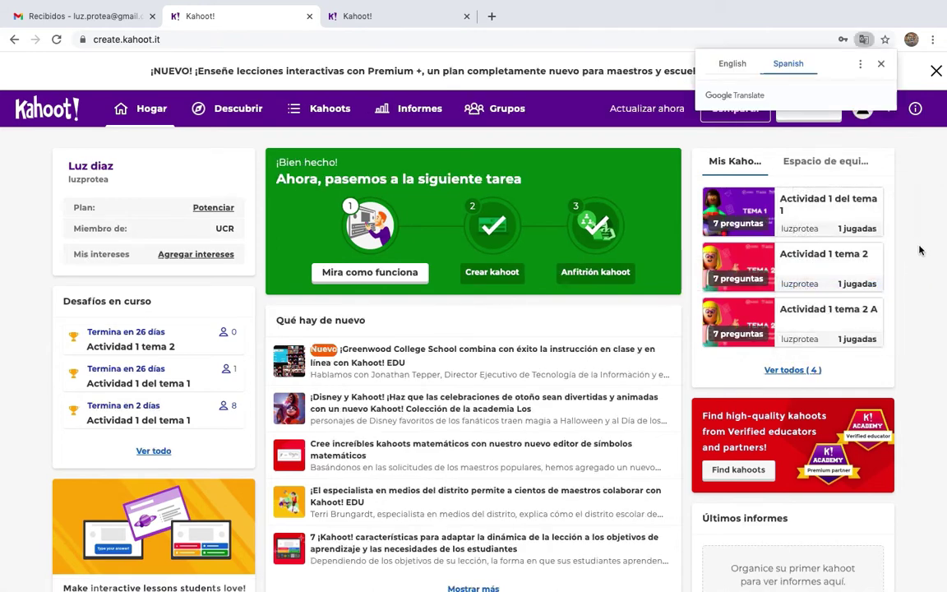
click(881, 65)
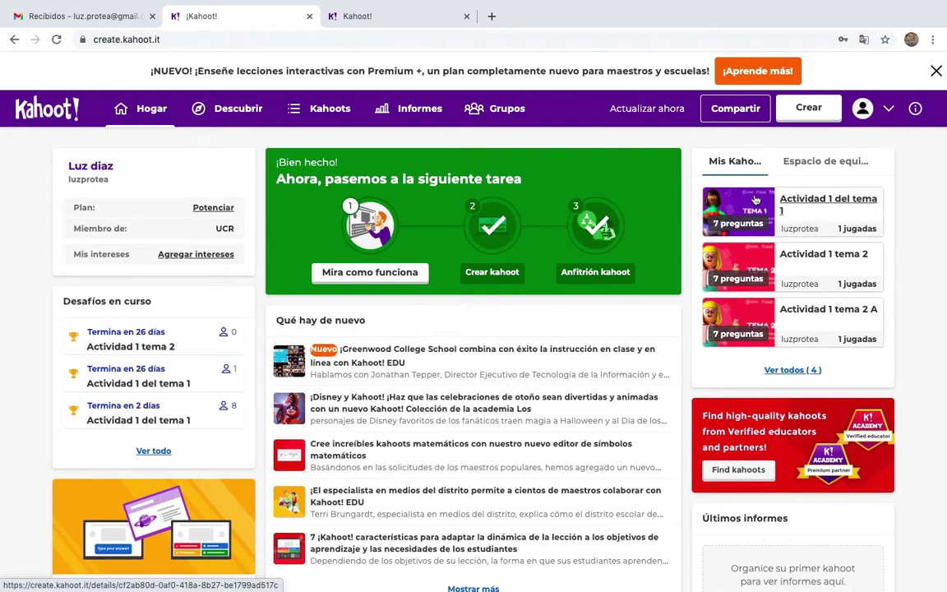
Open the Descubrir section and browse its collections of ready-made kahoots.
click(231, 118)
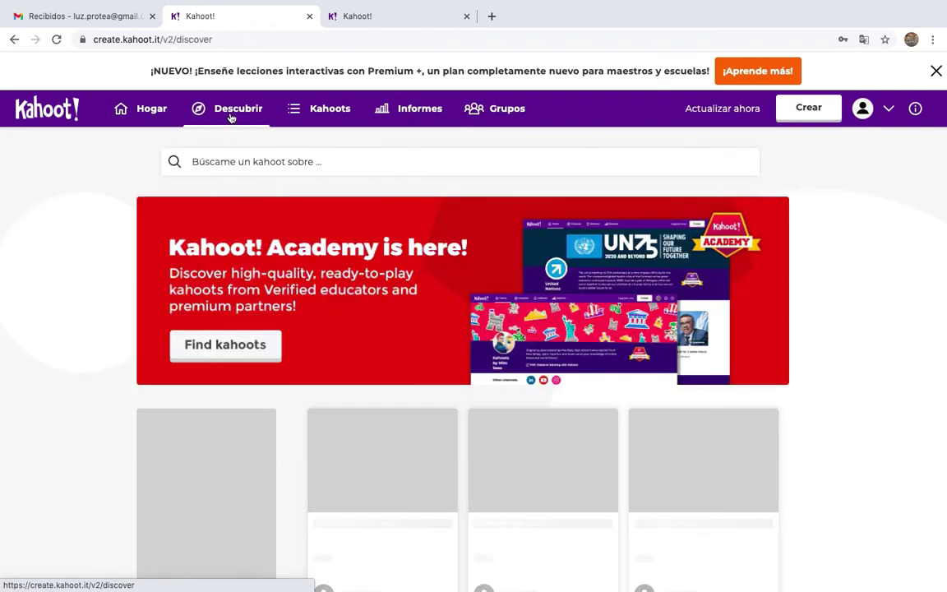
scroll(397, 325, down, 2)
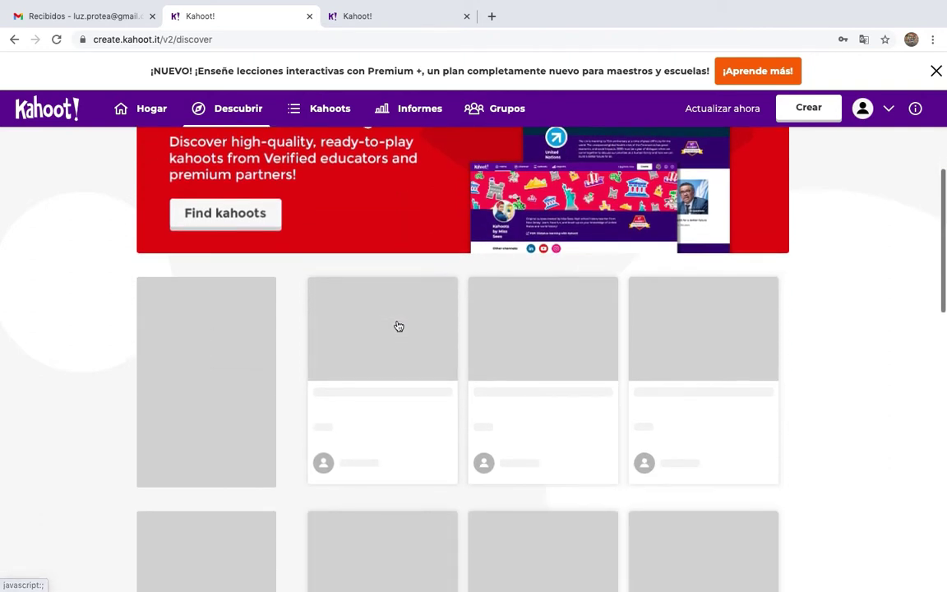
scroll(397, 326, up, 2)
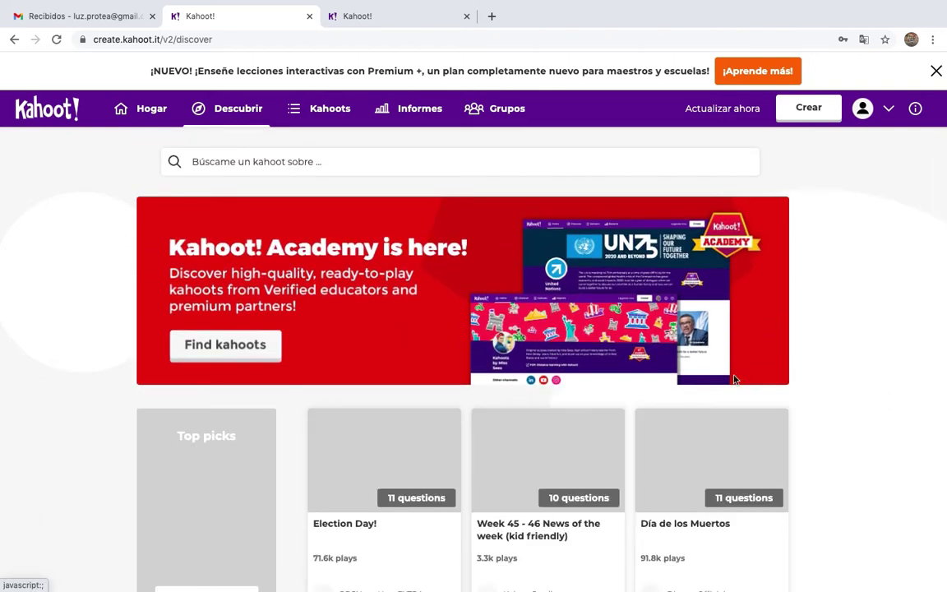
scroll(576, 333, down, 3)
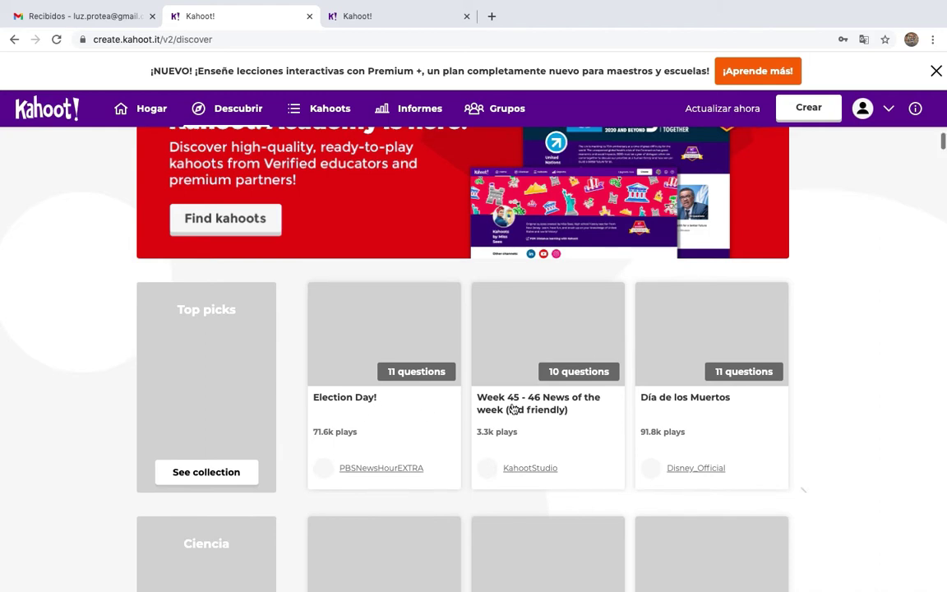
scroll(679, 424, down, 3)
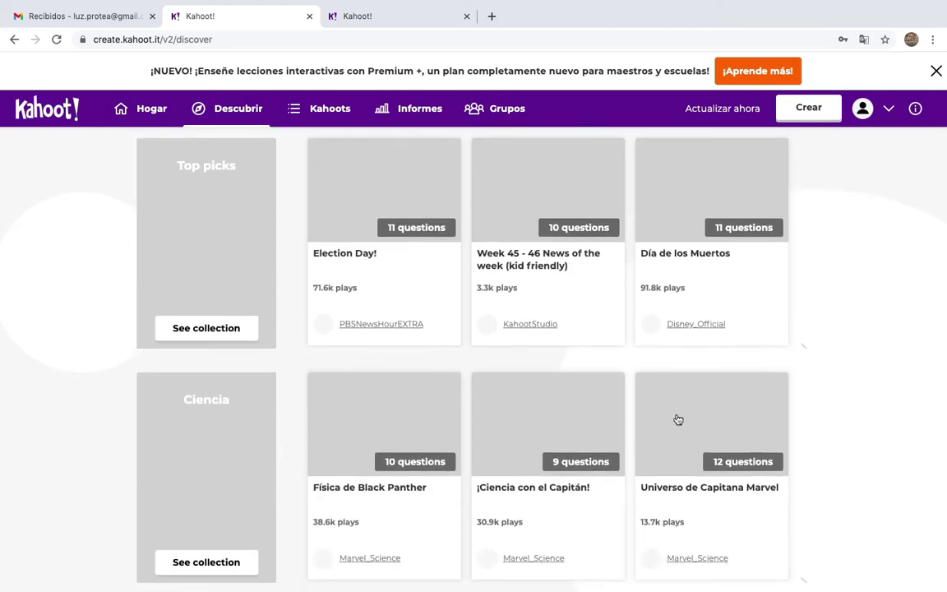
scroll(677, 419, down, 3)
scroll(676, 419, up, 9)
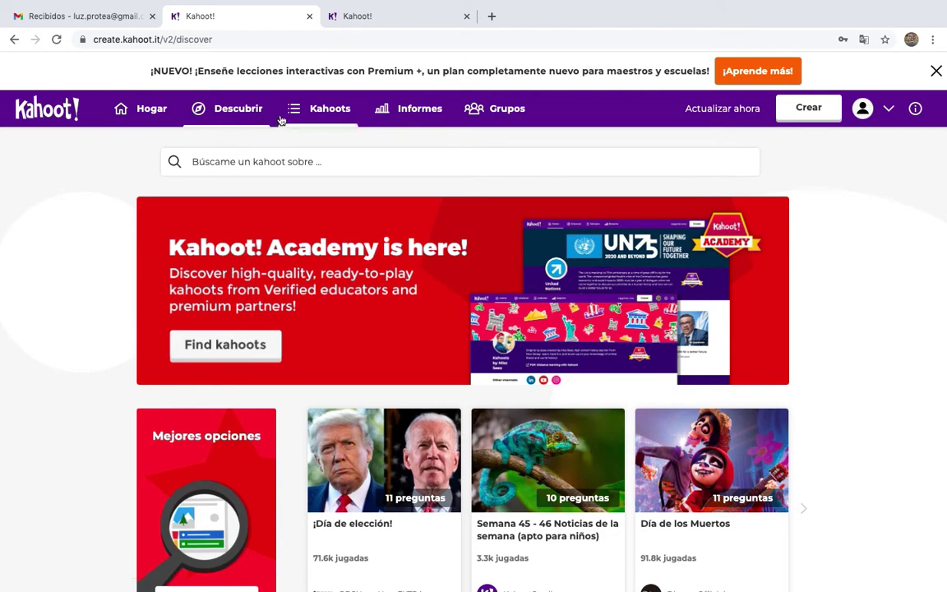
Return to the account's home page and review its kahoots, challenges, news, top picks and latest reports.
click(144, 115)
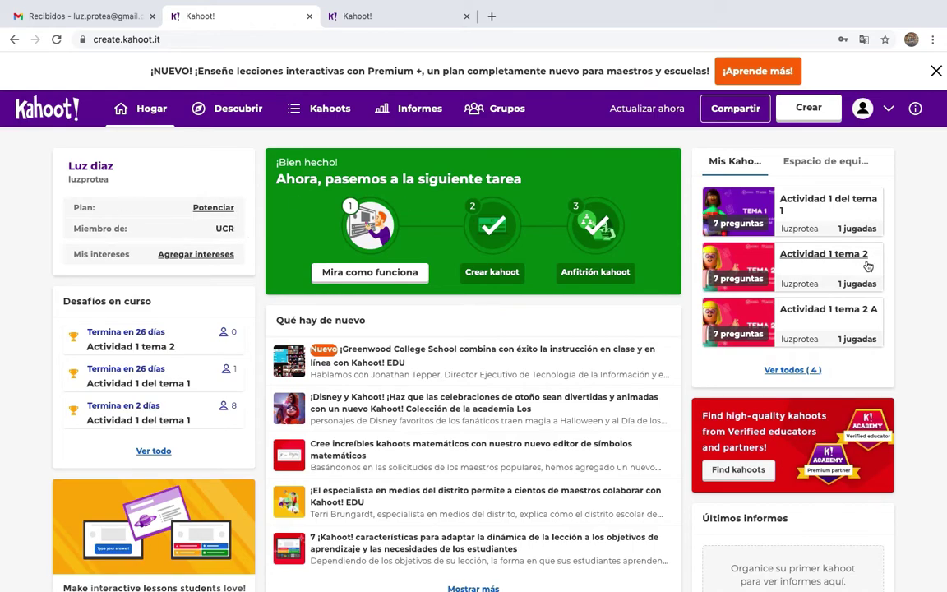
scroll(439, 403, down, 3)
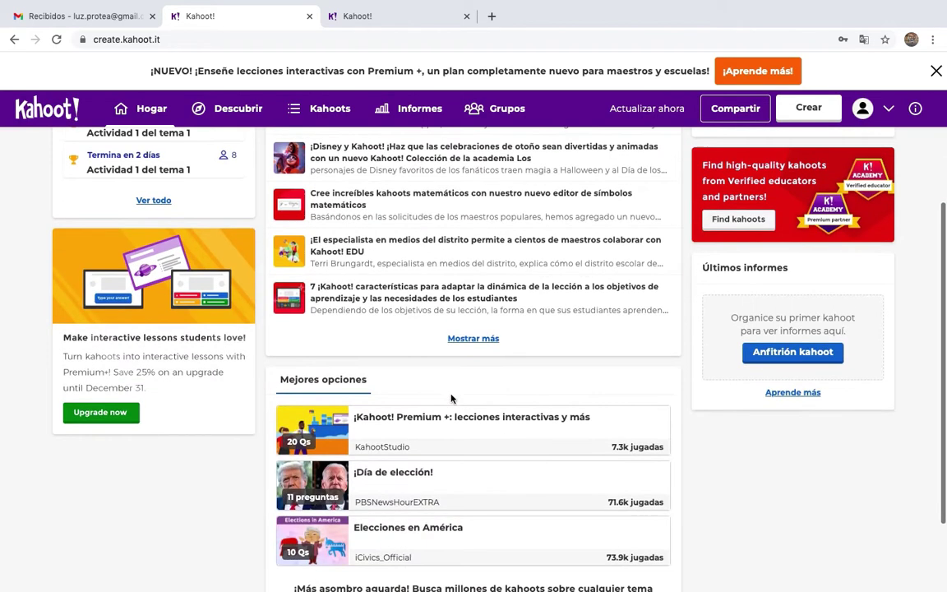
scroll(450, 395, down, 1)
scroll(452, 364, up, 5)
scroll(451, 362, down, 4)
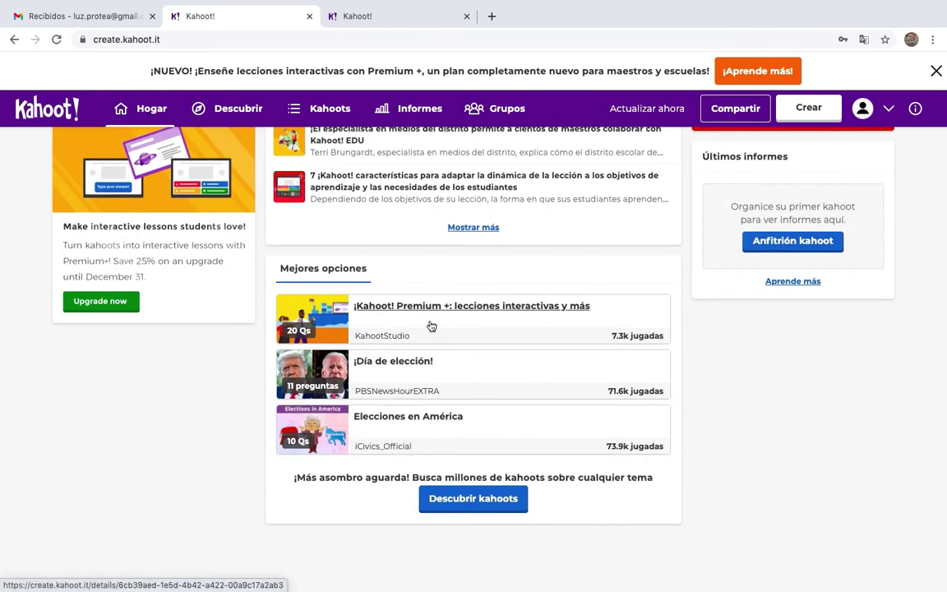
scroll(427, 325, up, 5)
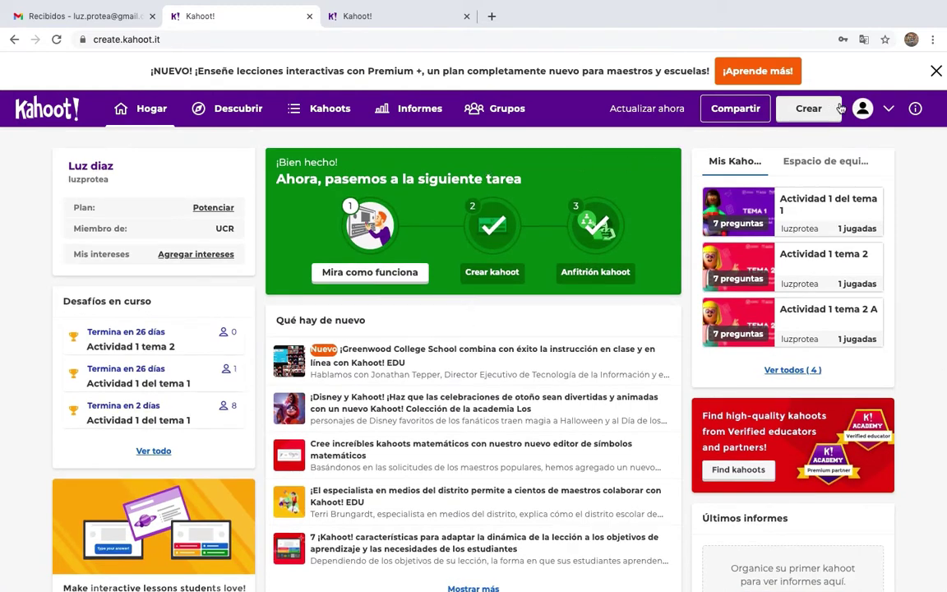
Browse the templates offered for creating a kahoot and start a new blank one.
click(814, 108)
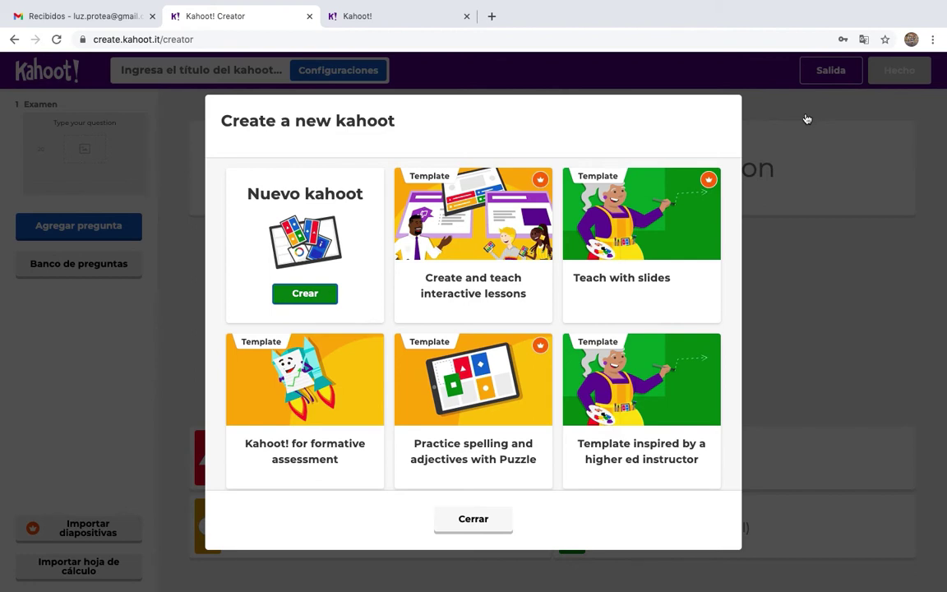
scroll(582, 343, down, 1)
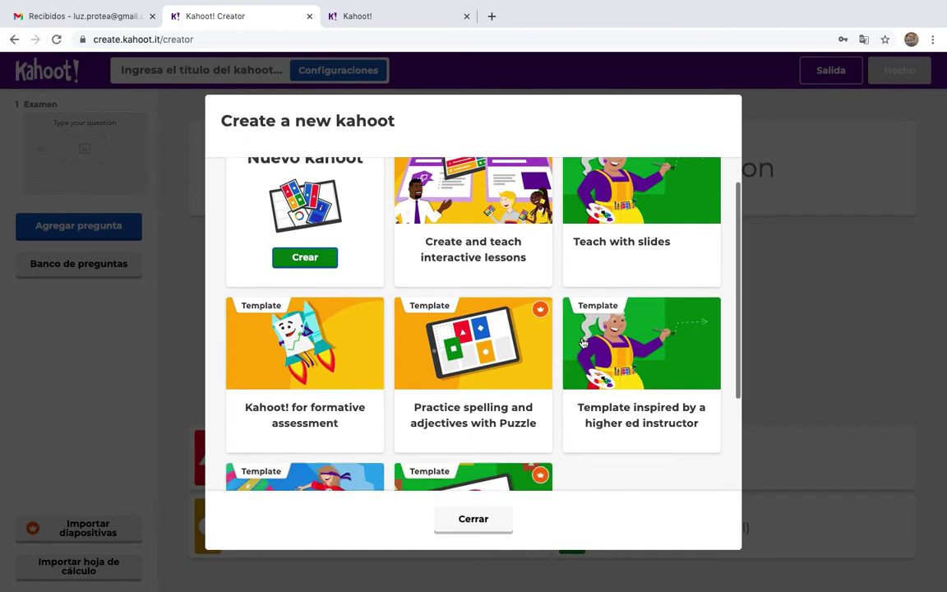
scroll(582, 343, down, 3)
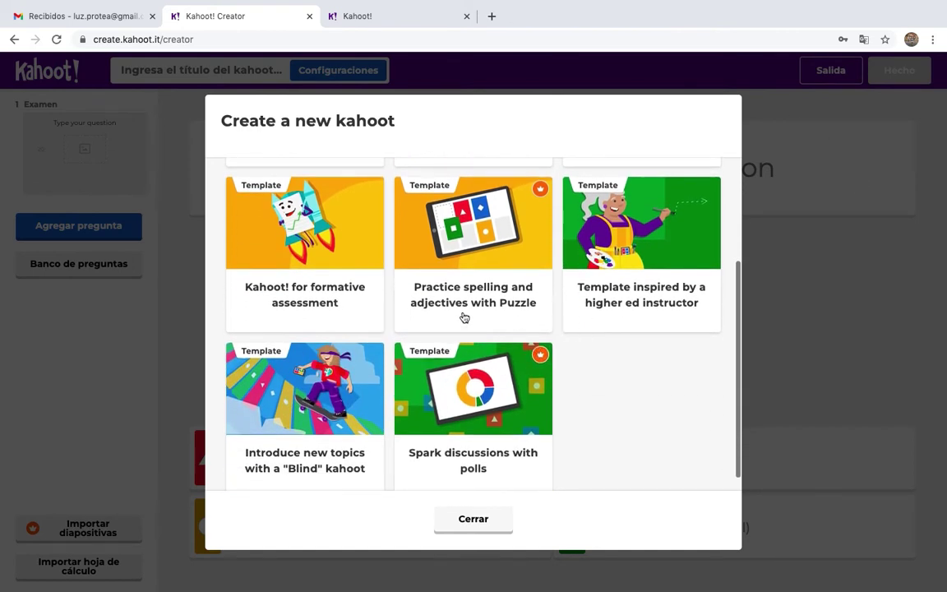
scroll(464, 318, up, 5)
right_click(627, 126)
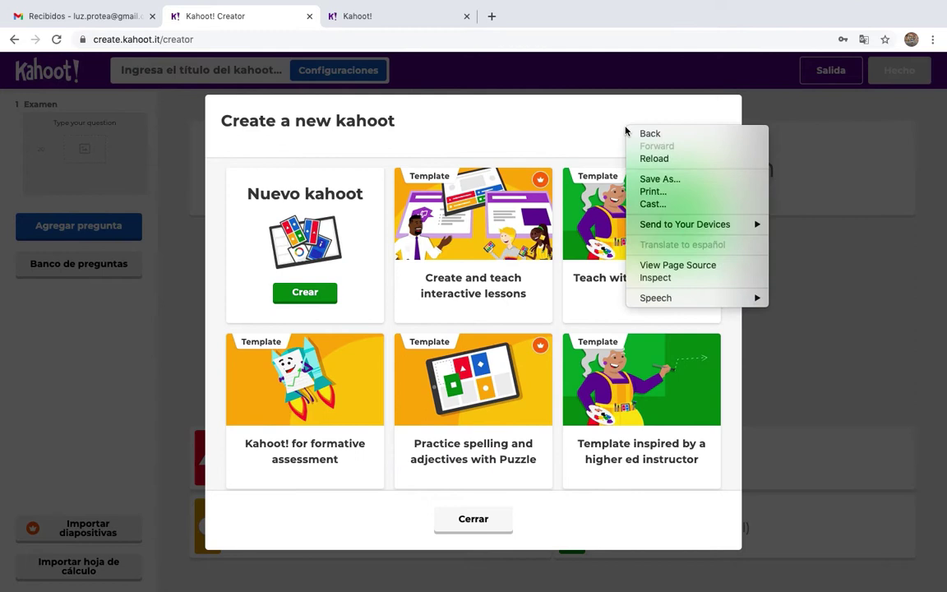
click(569, 120)
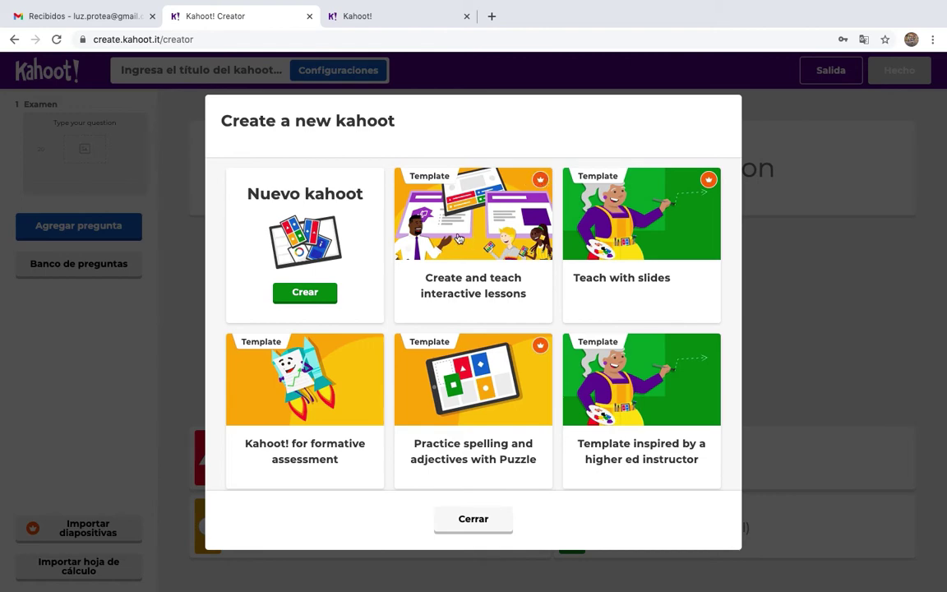
scroll(493, 214, down, 3)
scroll(453, 245, up, 3)
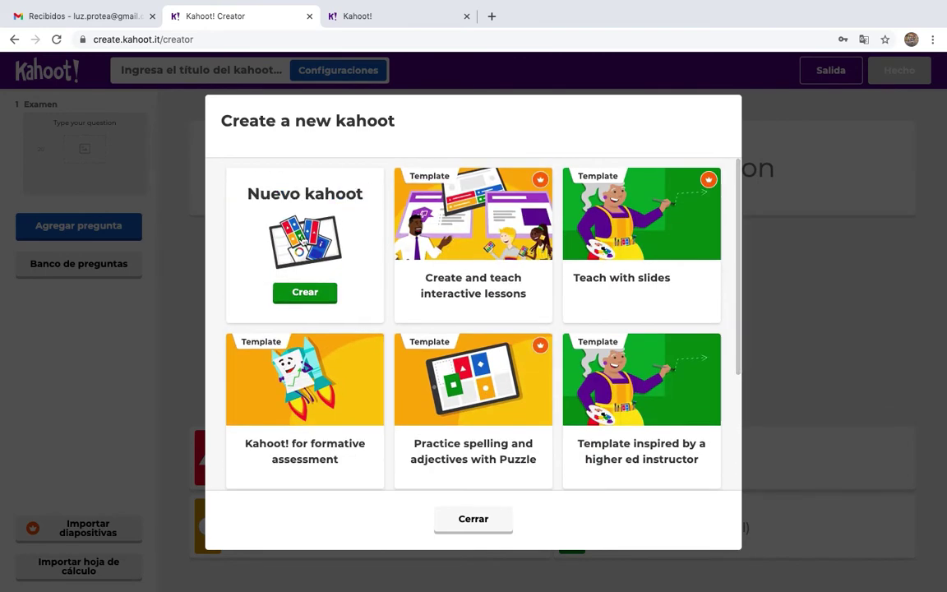
click(302, 297)
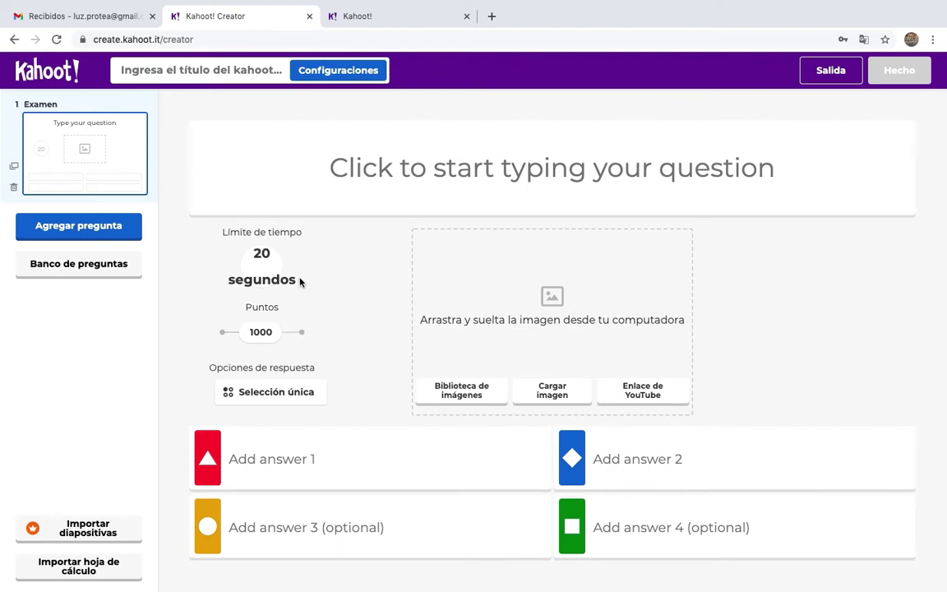
right_click(550, 107)
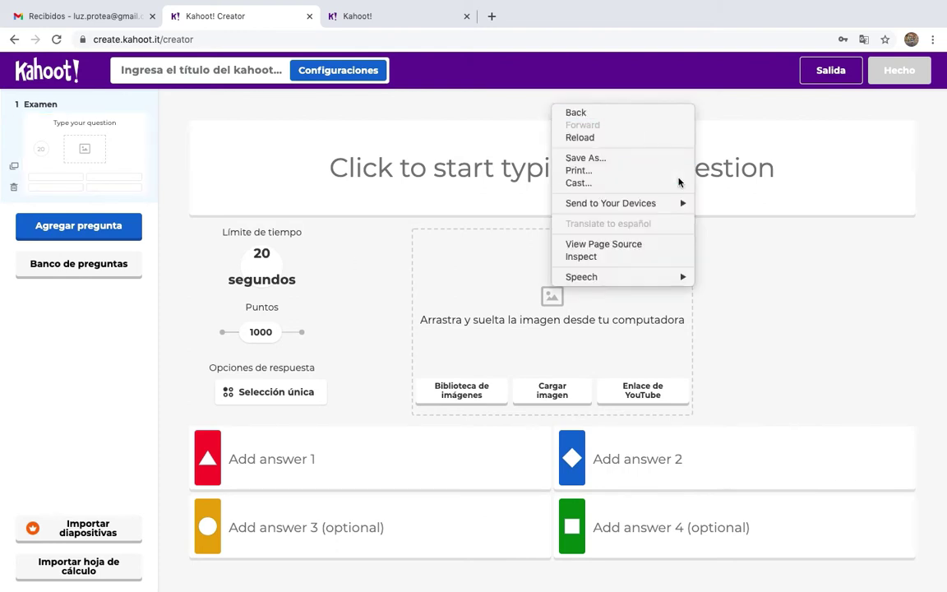
click(452, 111)
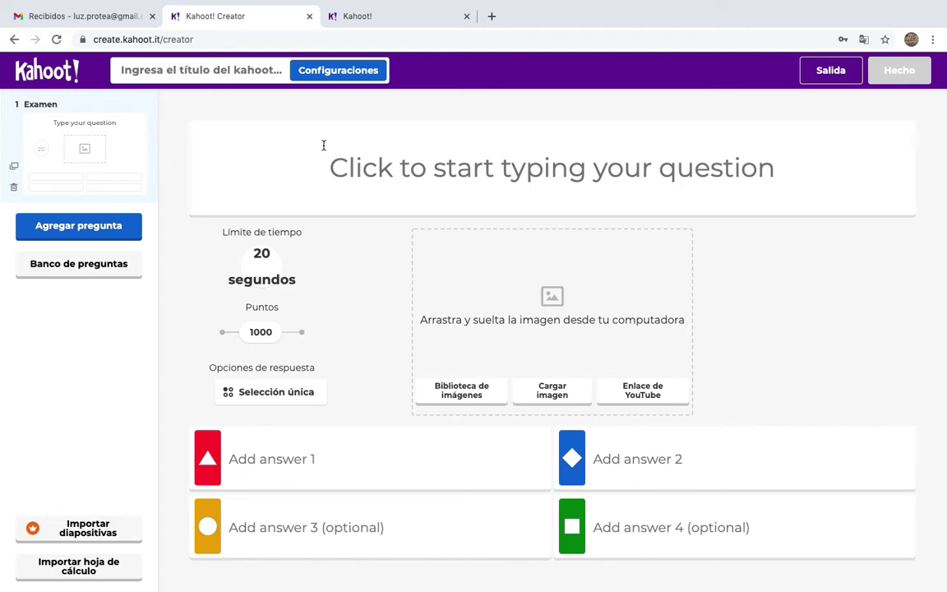
Write the question "El instrumento que contabiliza recursos y servicios ecológicos se denomina" with answers Biocapacidad, Huella de carbono, Huella ecológica (correct) and sustentabilidad.
click(435, 183)
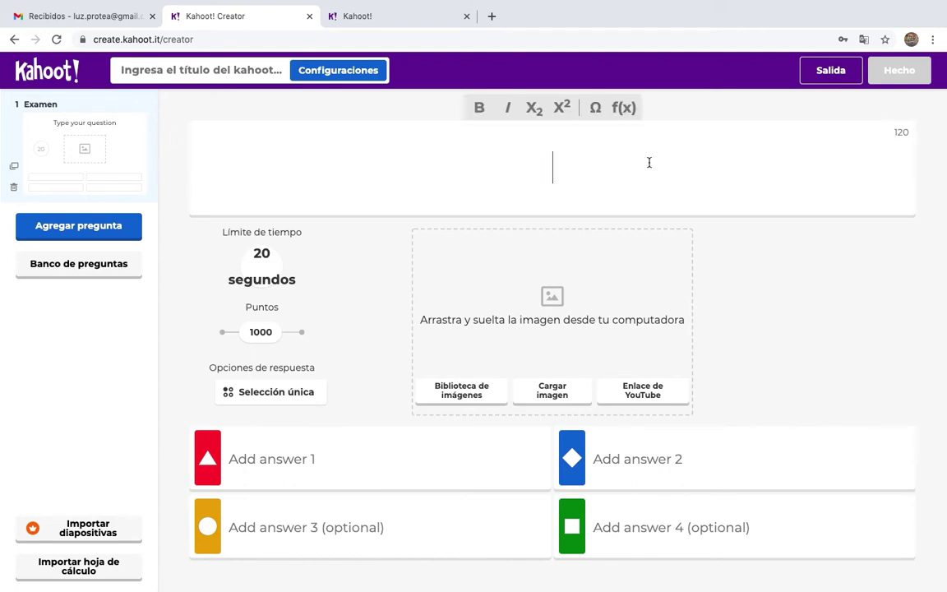
click(894, 133)
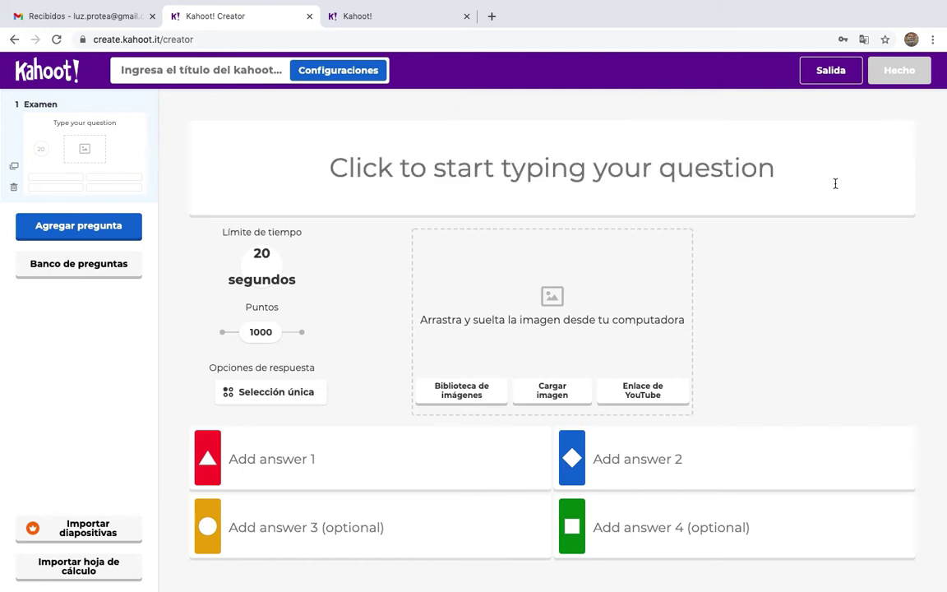
click(735, 188)
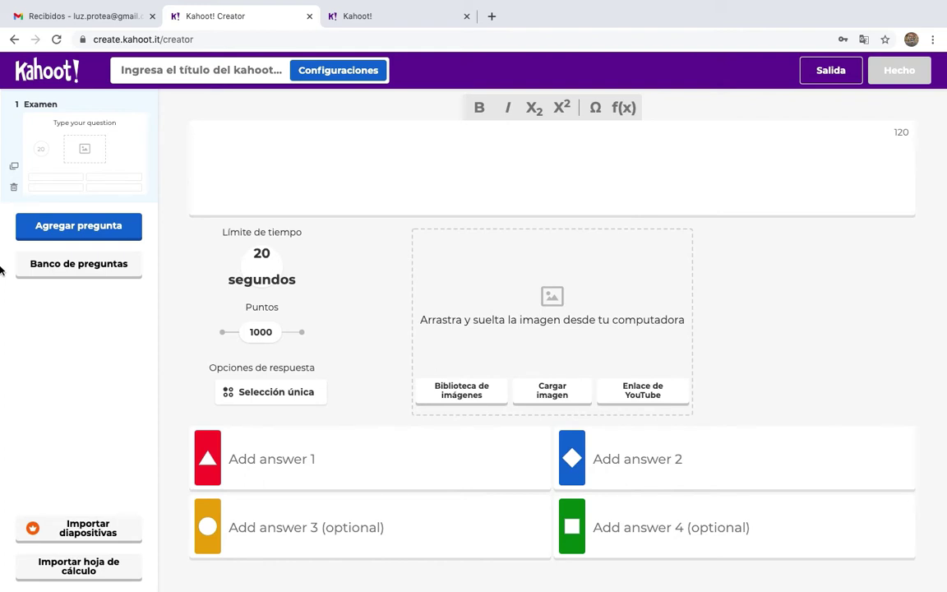
click(106, 533)
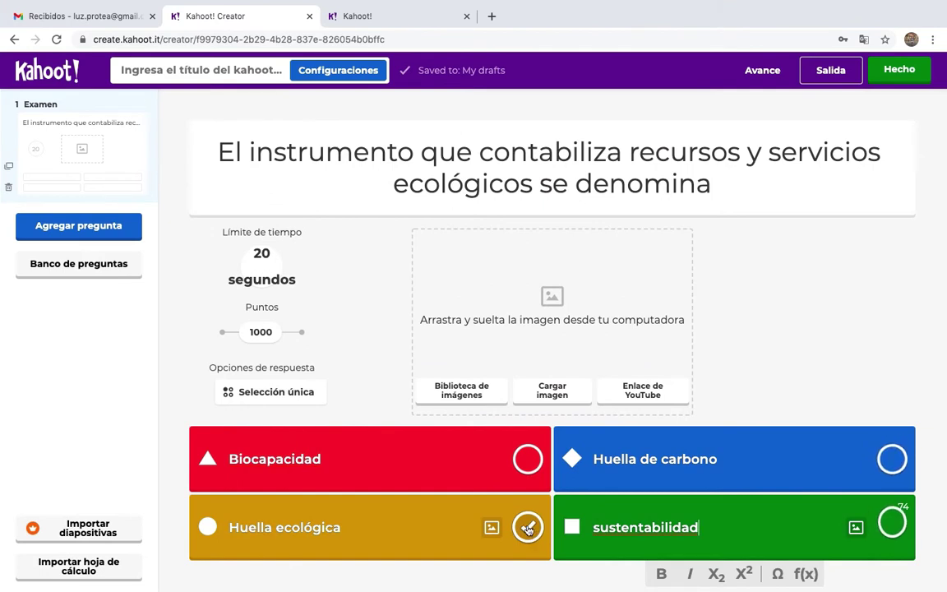
click(527, 528)
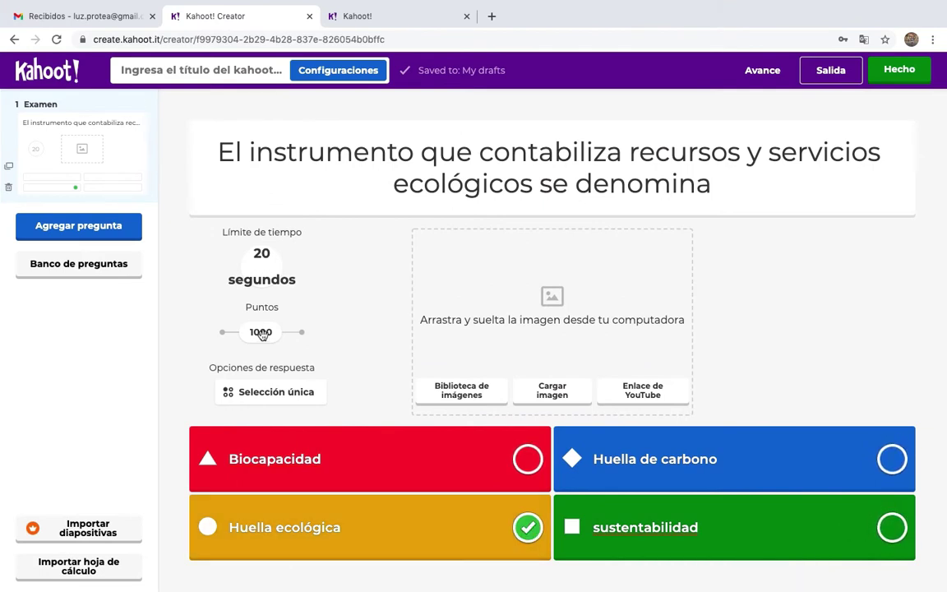
Check the points and time limit settings of the first question.
mouse_move(261, 332)
mouse_down()
mouse_move(233, 332)
mouse_move(327, 342)
mouse_move(264, 337)
mouse_up()
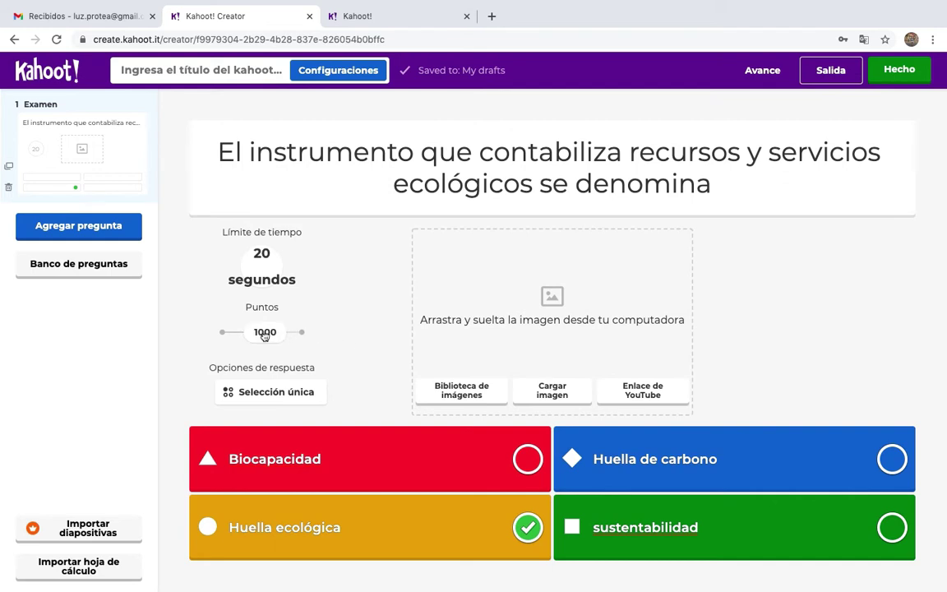
click(267, 262)
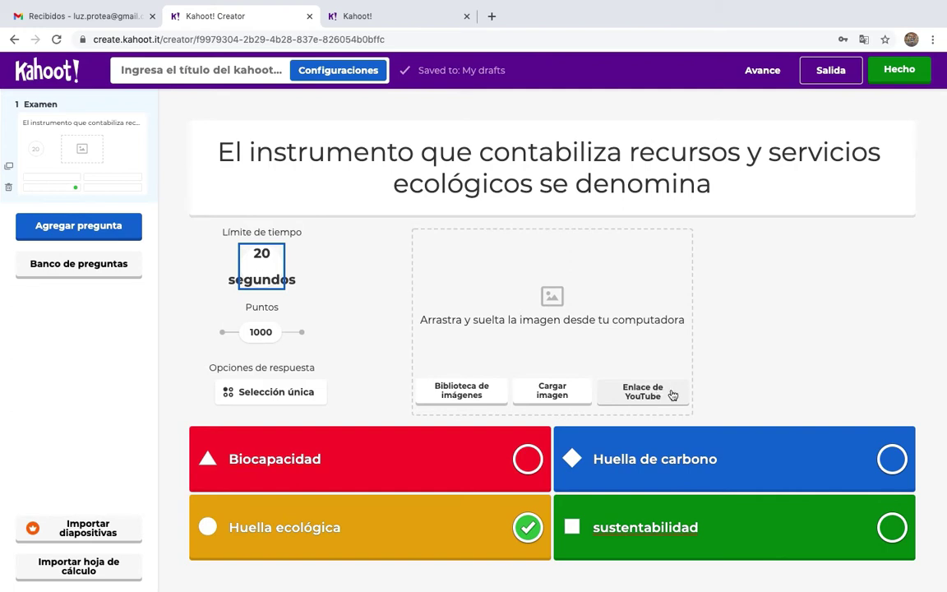
Upload ejemplo1.jpeg from the Kahoot folder on the Desktop as the first question's image and try the 3x3 image reveal.
click(563, 398)
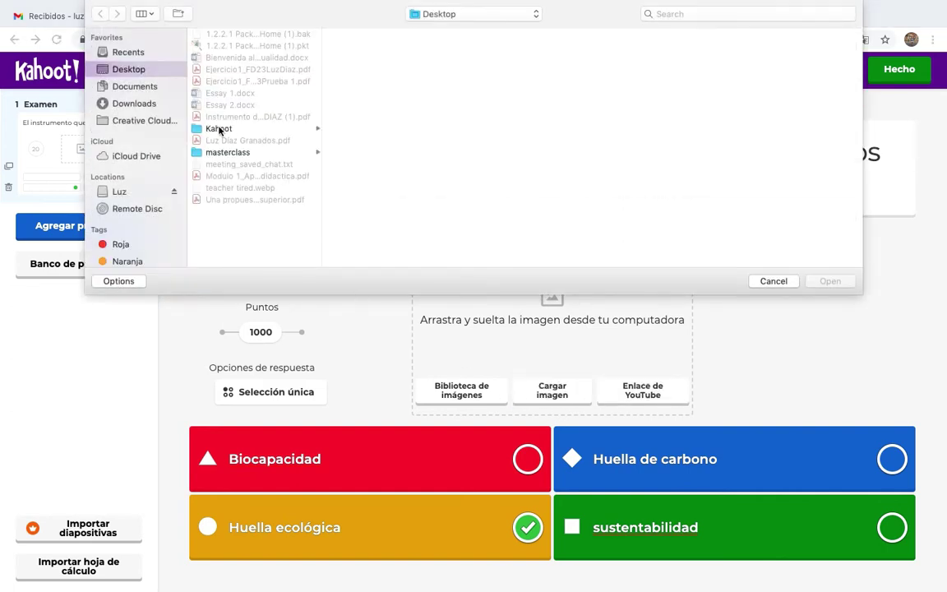
click(220, 129)
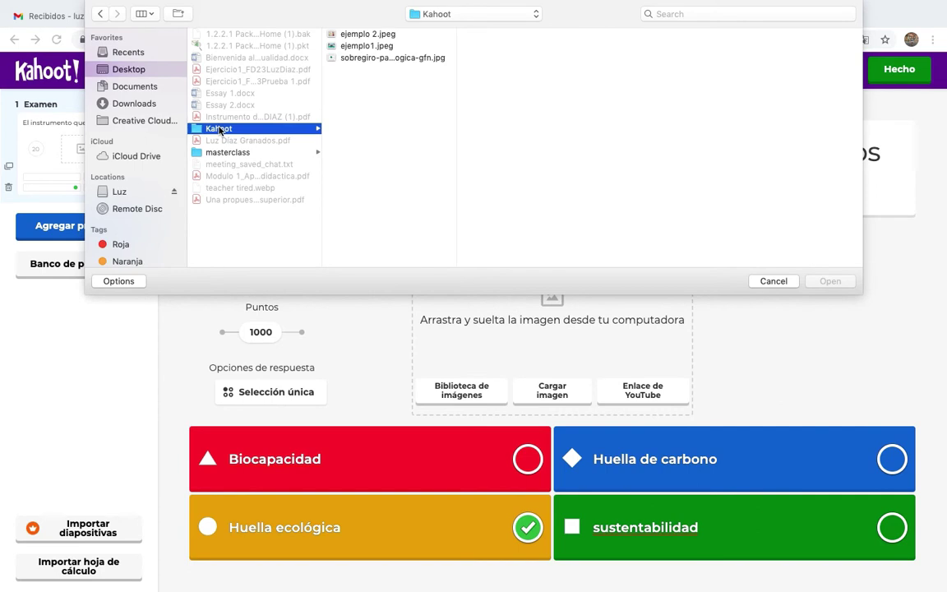
click(366, 46)
click(837, 282)
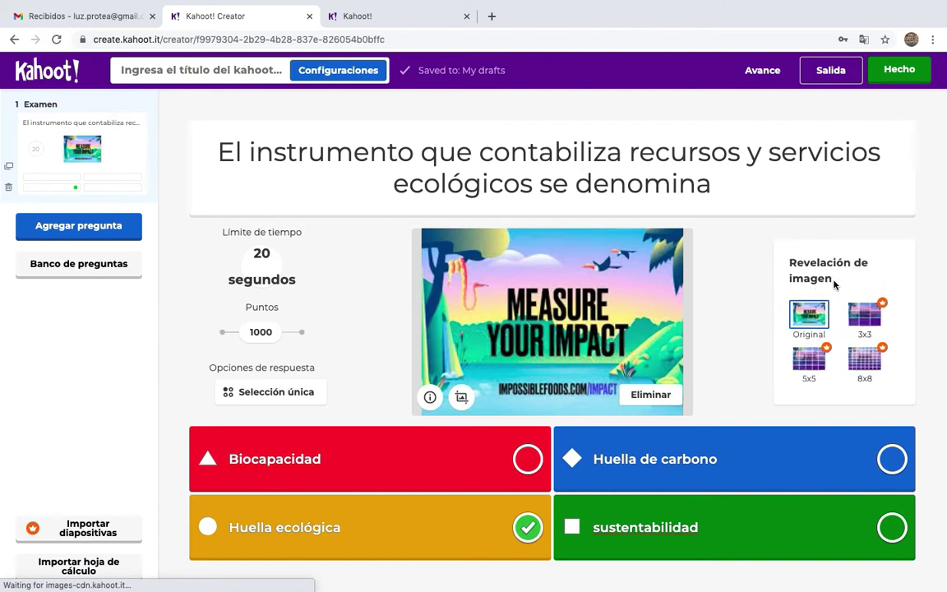
click(864, 319)
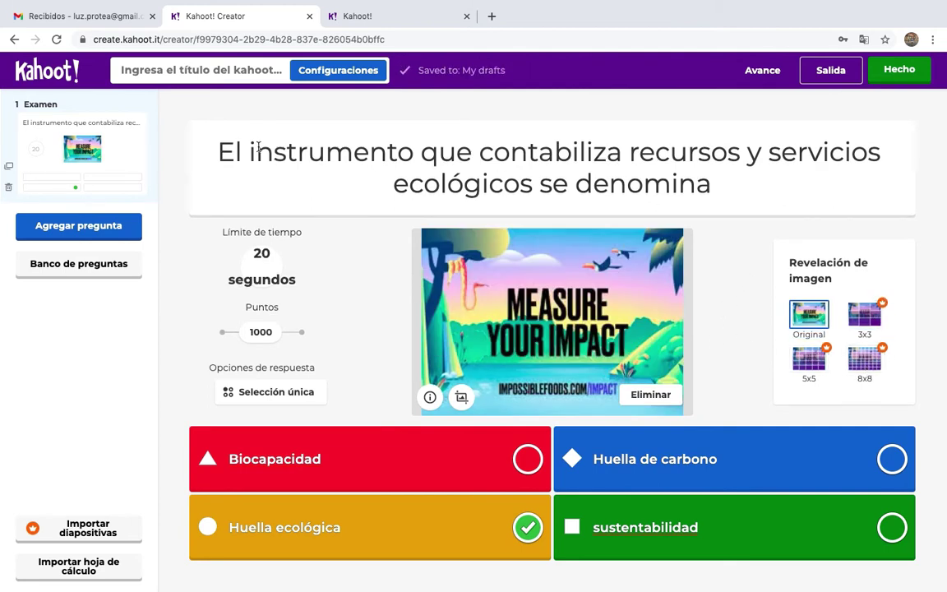
Review the available question types and add a second question of the Examen type.
click(85, 231)
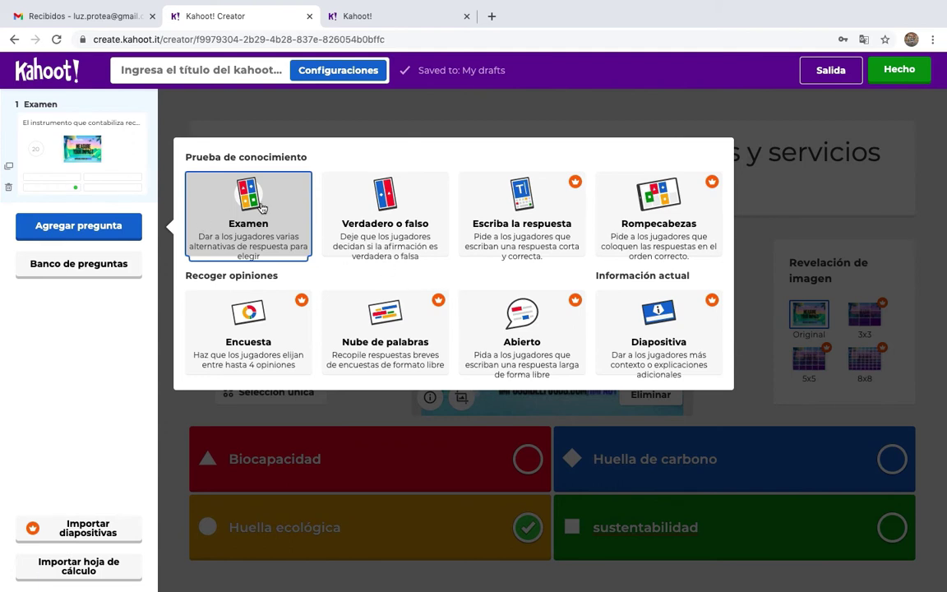
click(105, 230)
click(104, 230)
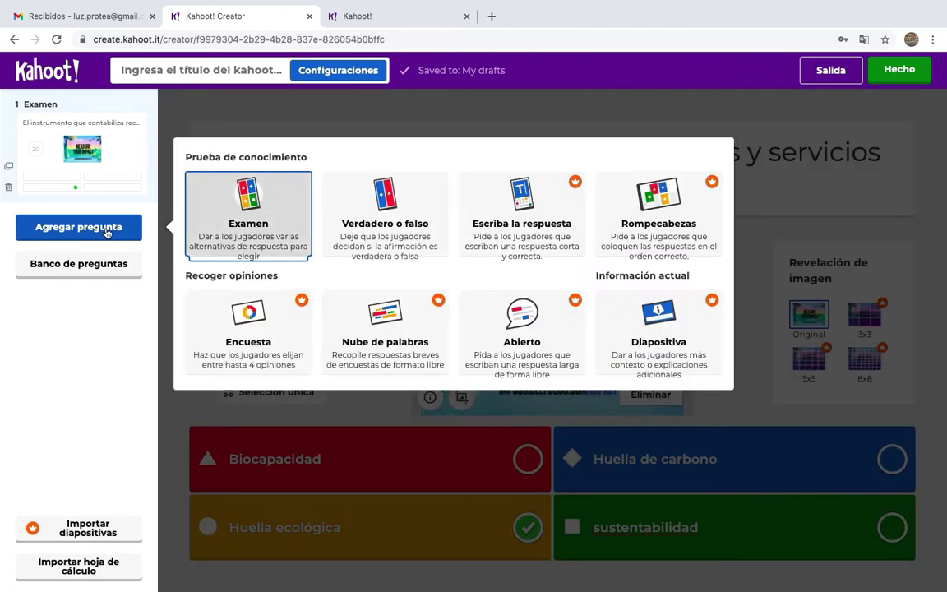
click(259, 226)
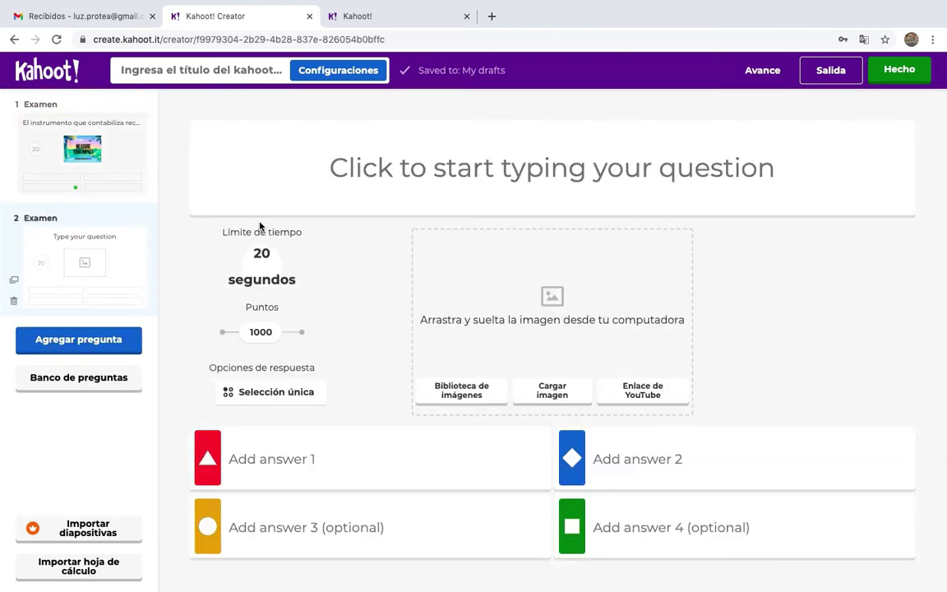
Write the question "La capacidad de producir cierta cantidad de recursos naturales al año se denomina" with answers Biocapacidad (correct), Huella ecológica, Huella de carbono and Sustentabilidad.
click(526, 169)
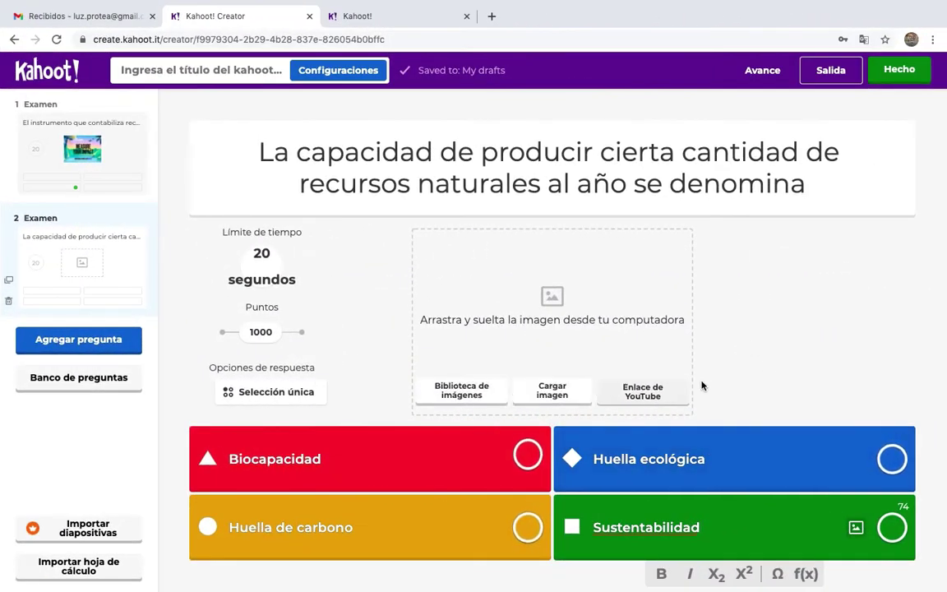
click(527, 459)
click(529, 460)
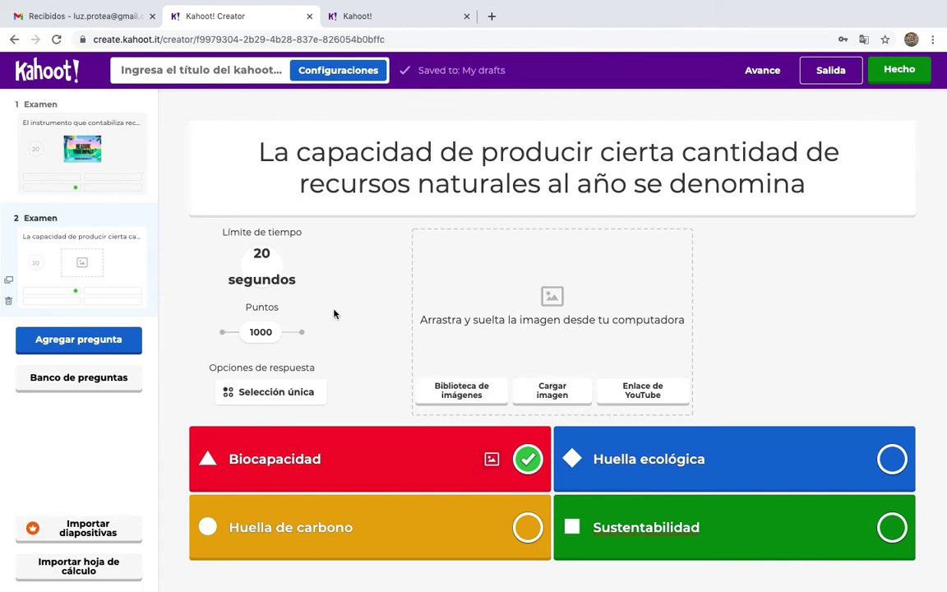
Set the second question's time limit to 10 seconds and its points to 2000.
click(262, 255)
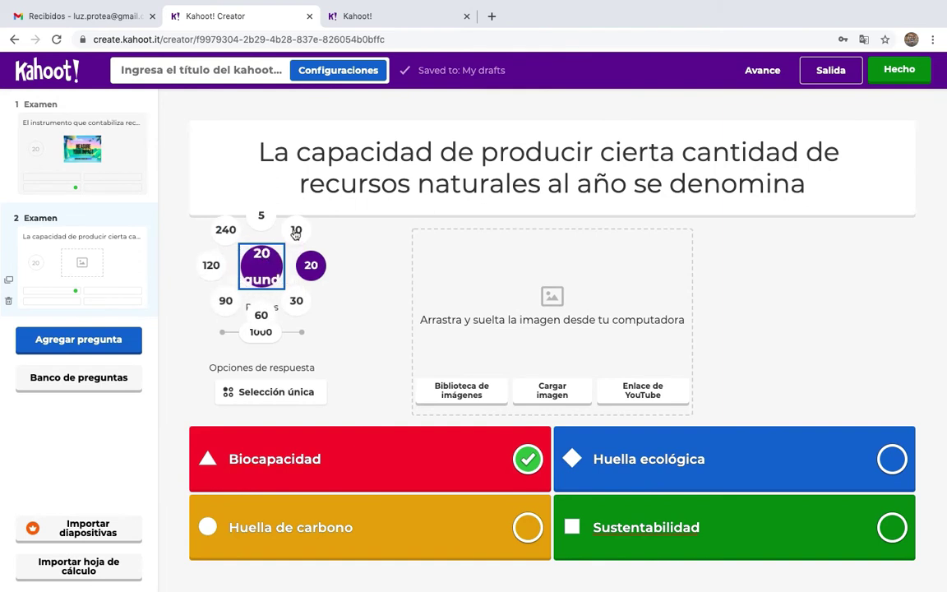
click(297, 232)
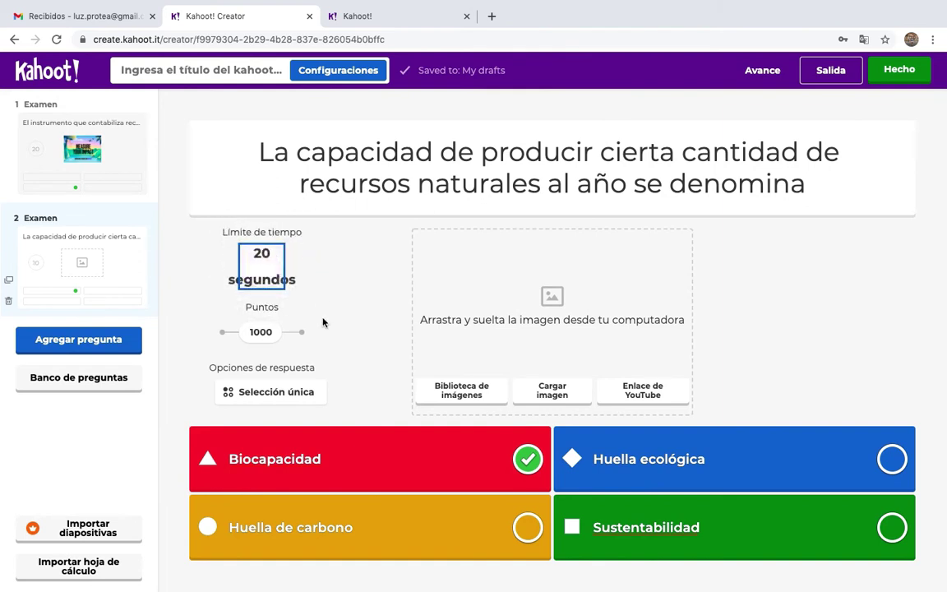
click(268, 266)
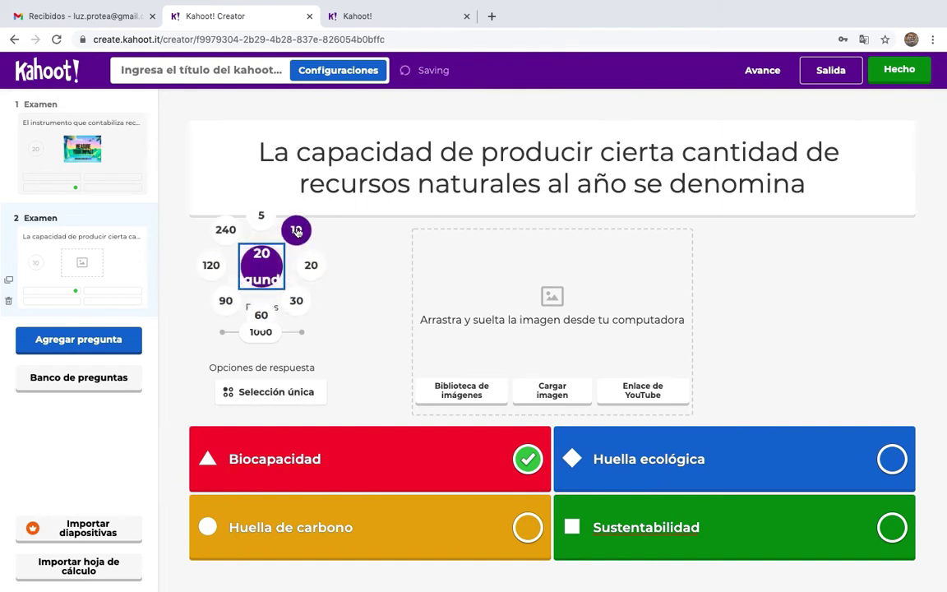
click(296, 229)
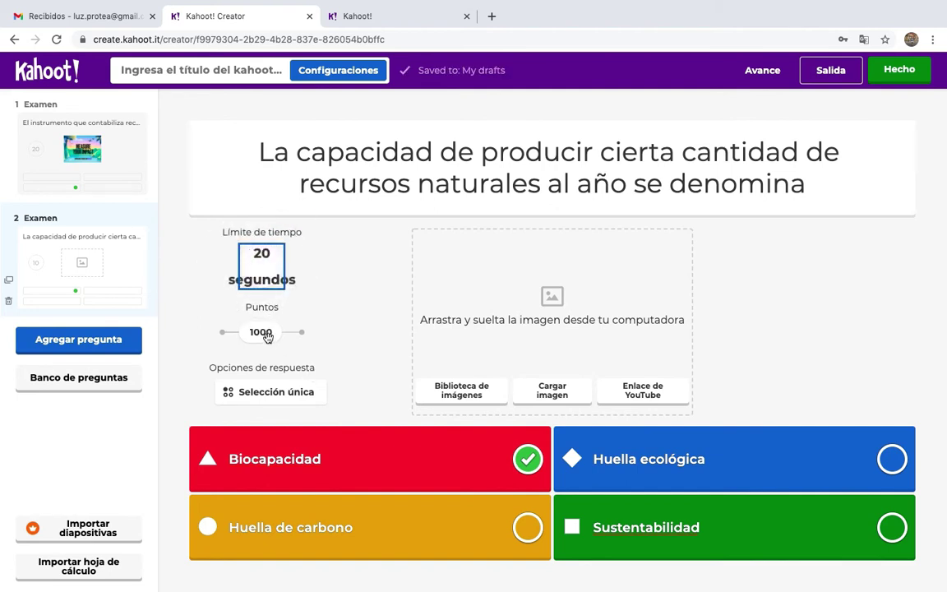
drag(260, 332, 301, 331)
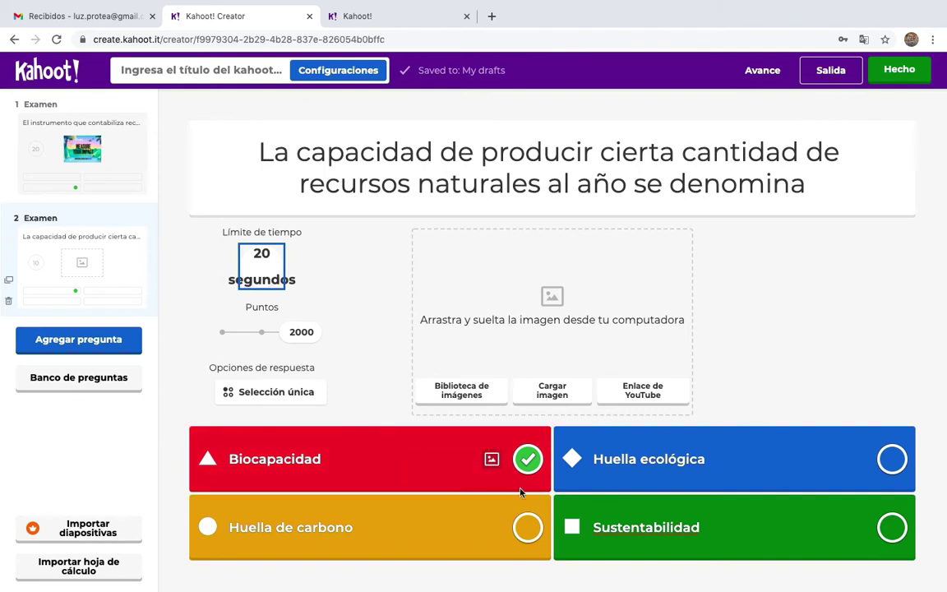
Upload ejemplo 2.jpeg from the Kahoot folder as the second question's image.
click(552, 392)
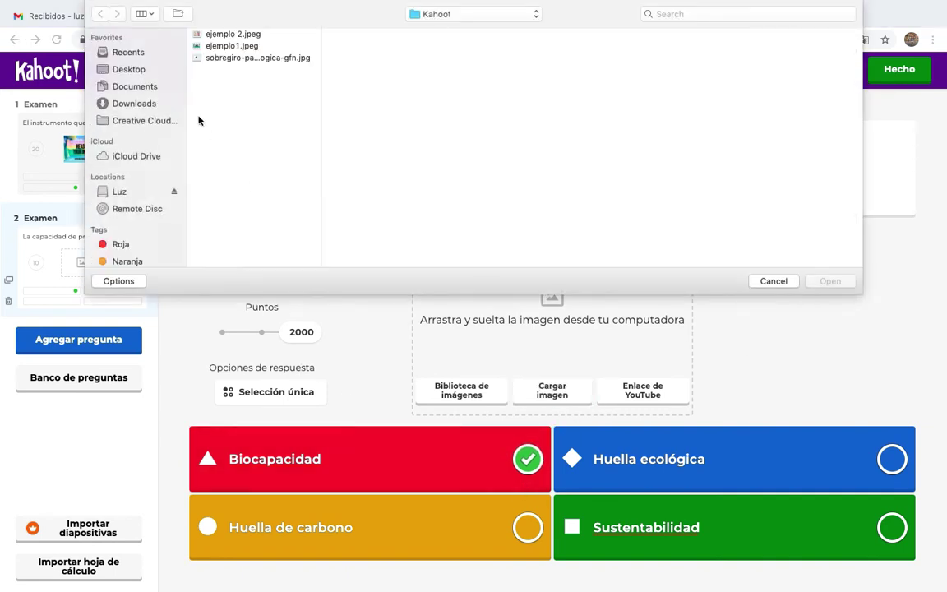
click(218, 36)
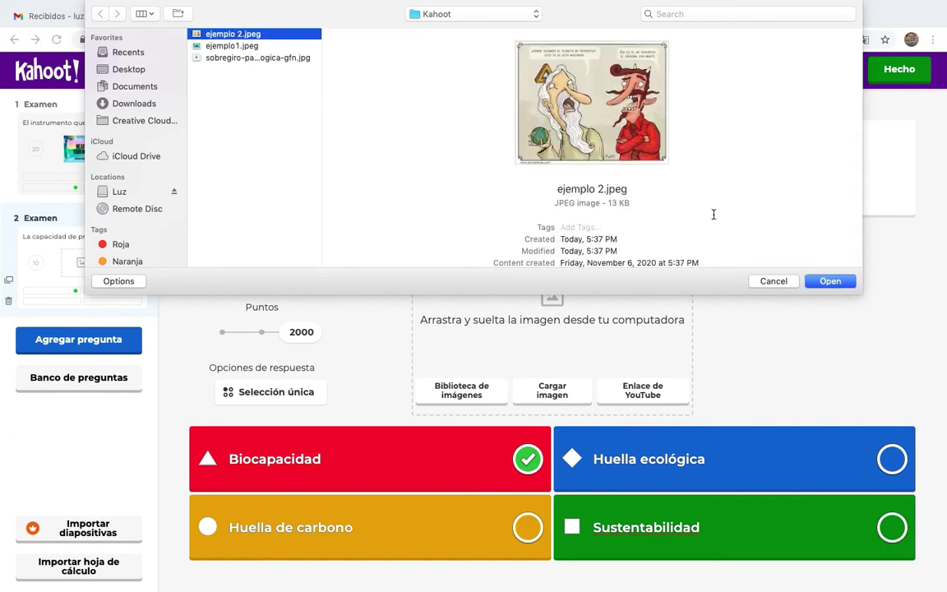
click(830, 281)
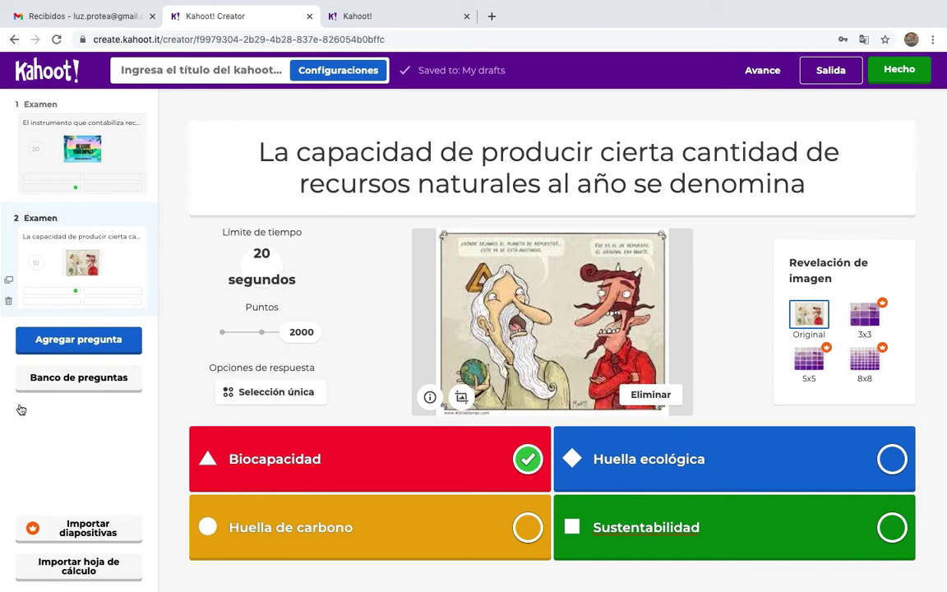
Add a third question of the Examen type asking "Costa Rica tiene deuda ecológica con el planeta?".
click(105, 342)
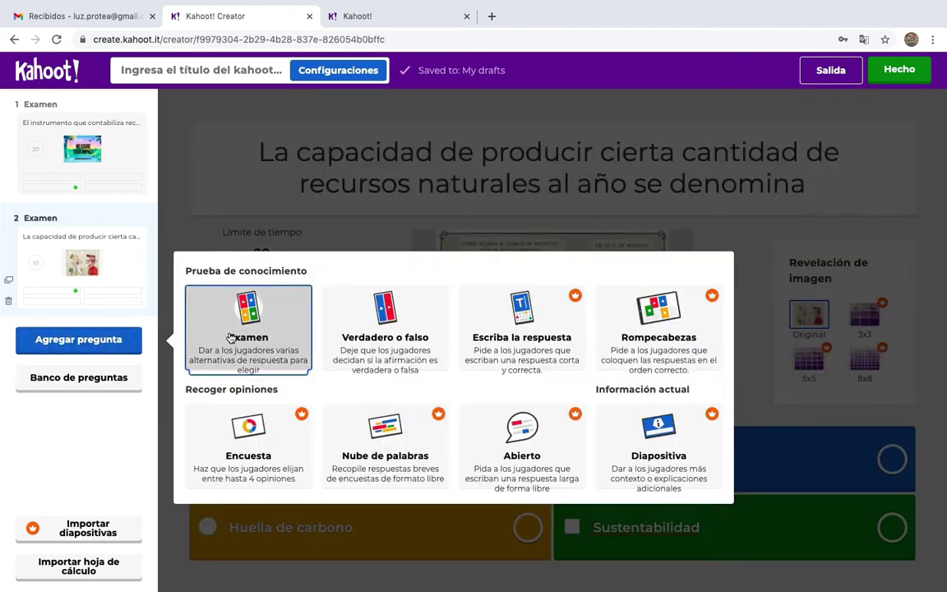
click(215, 305)
click(530, 171)
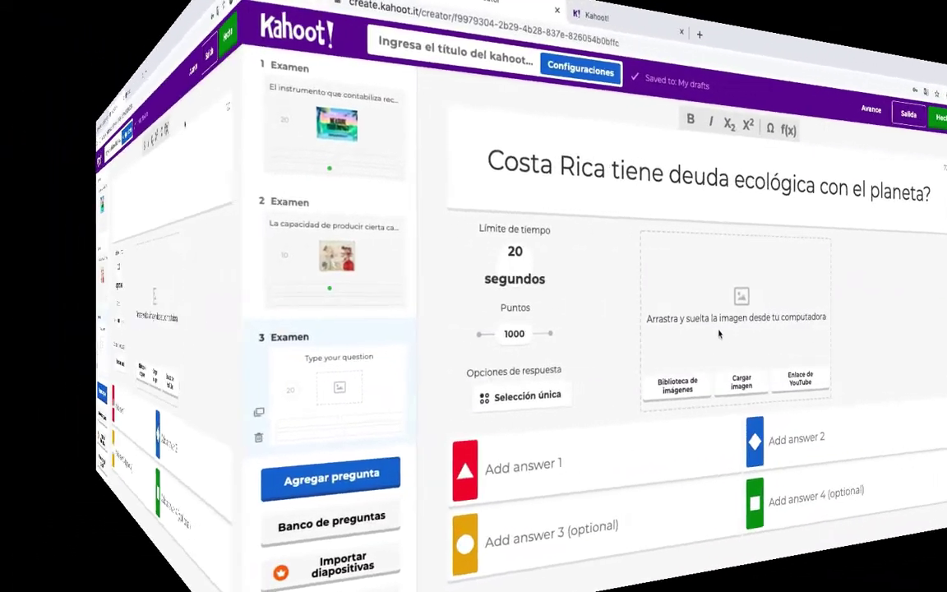
Enter the answers "Sí" and "No" for the third question and mark "Sí" as correct.
click(411, 461)
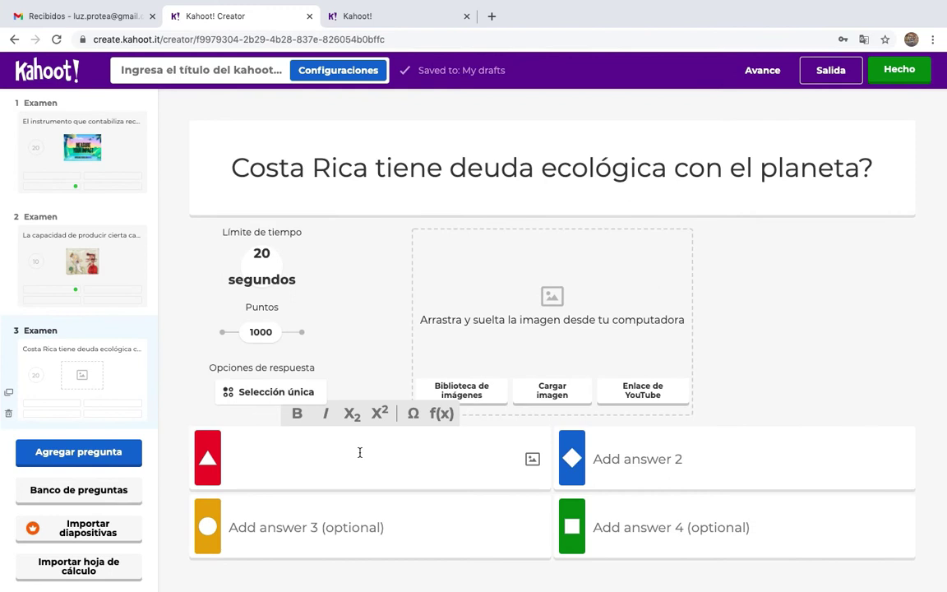
text(s)
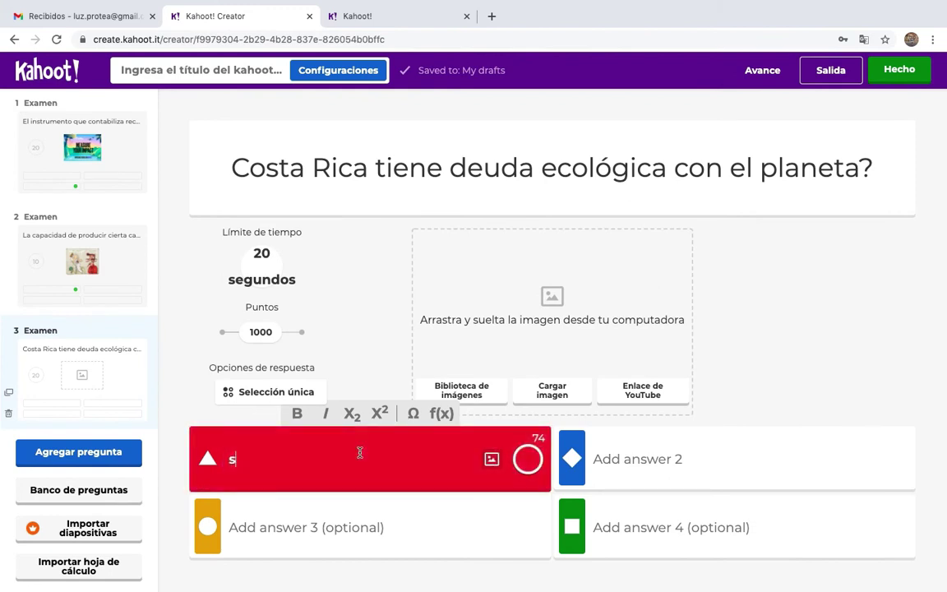
text(i3)
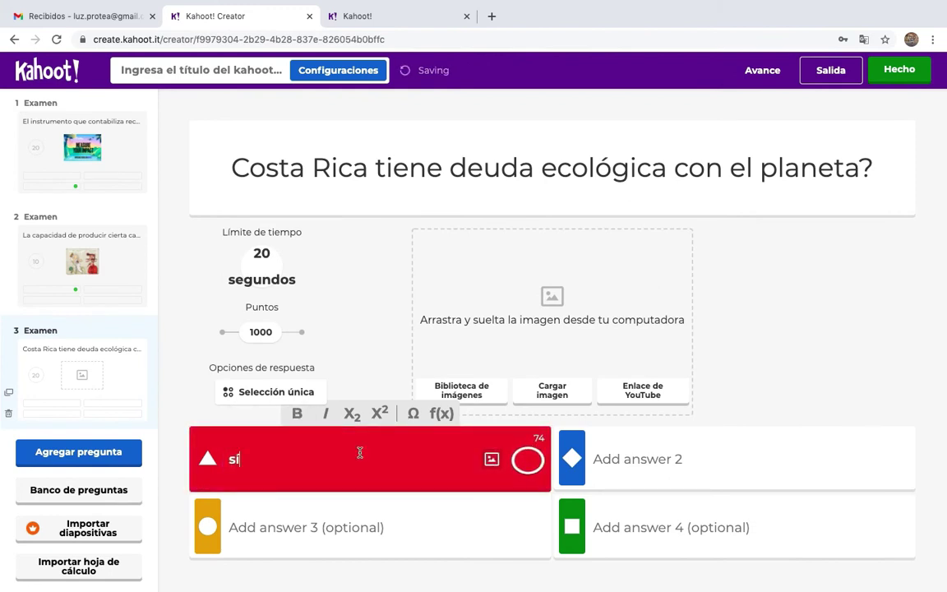
click(634, 469)
text(No)
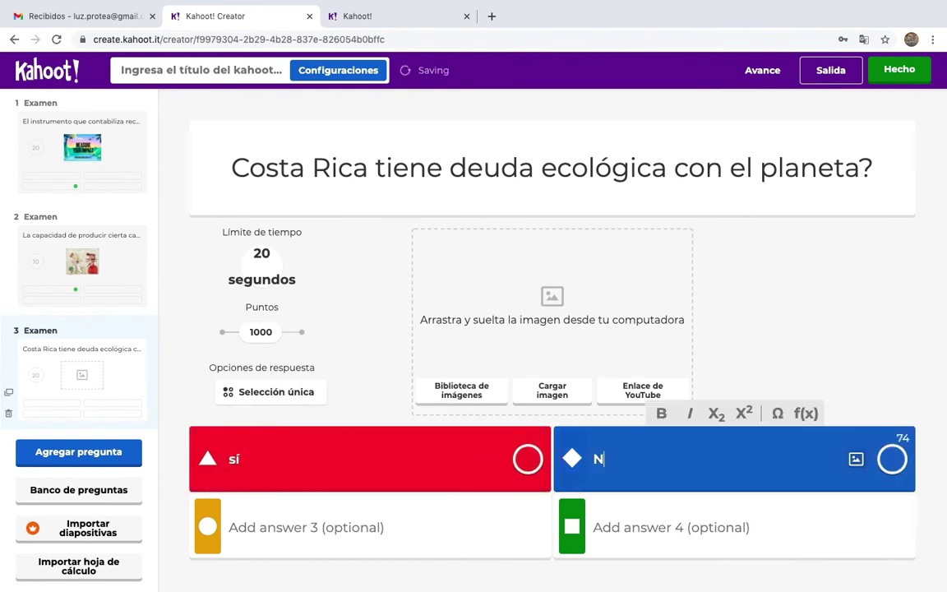
click(234, 457)
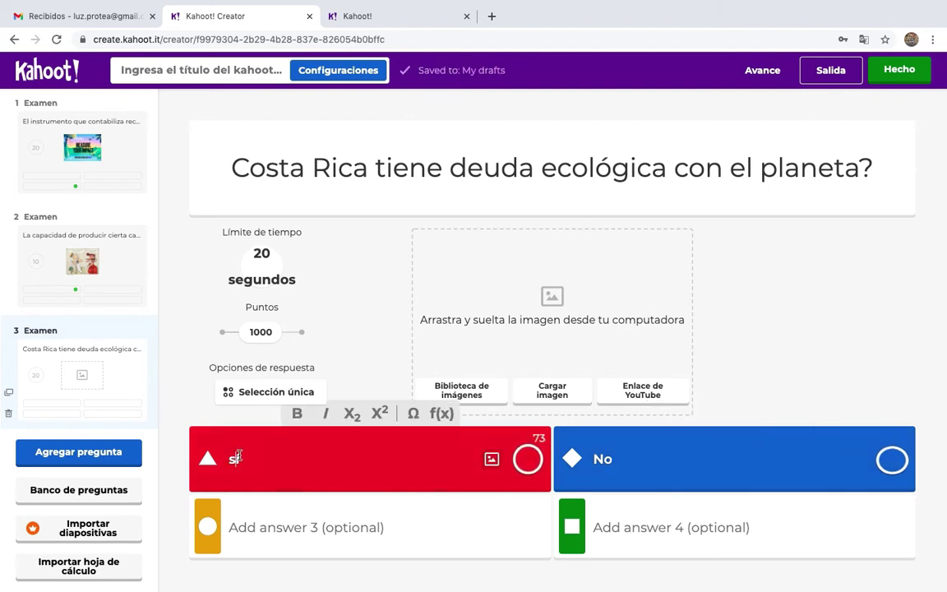
key(BackSpace)
text(S)
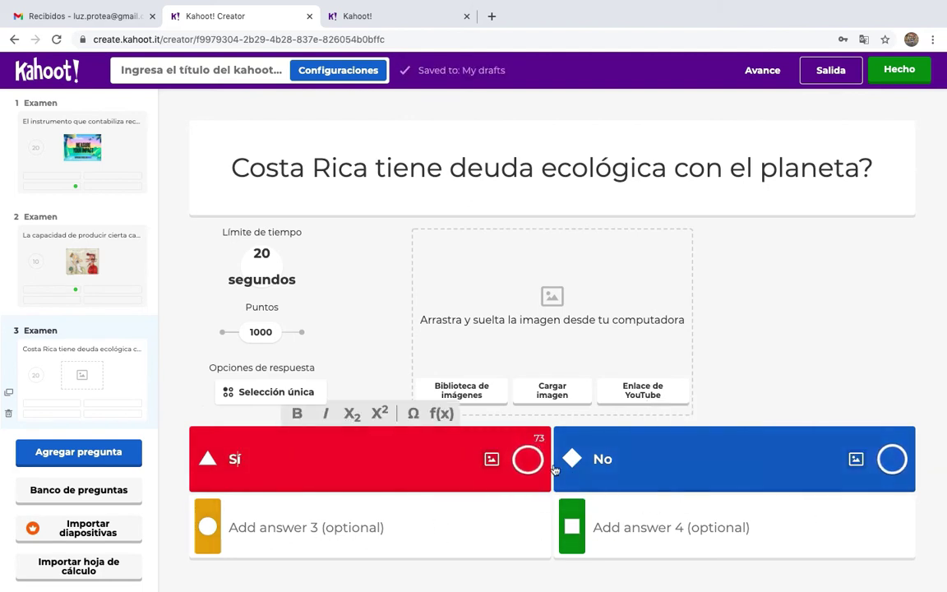
click(527, 457)
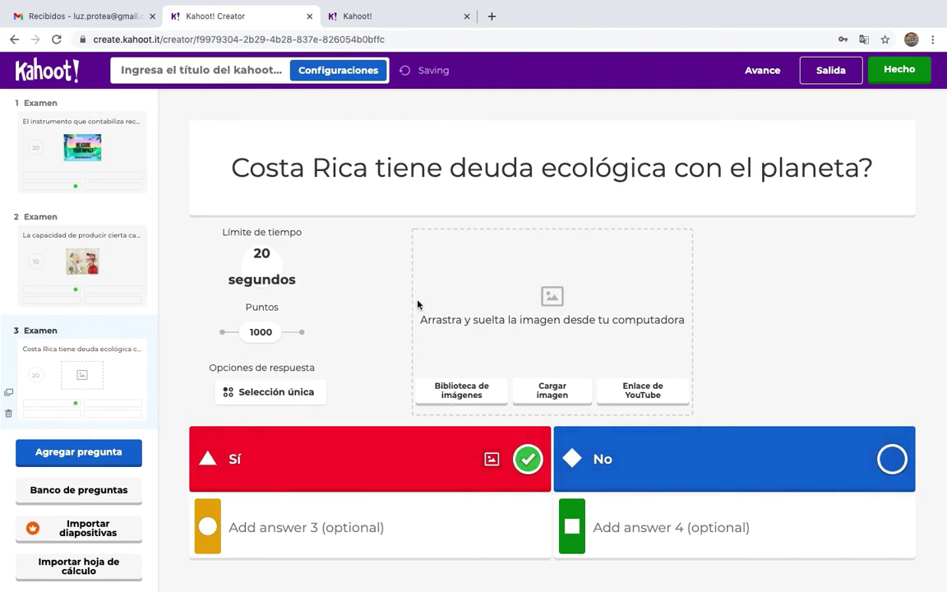
Set the third question's time limit to 10 seconds and check the image files available for upload.
click(261, 267)
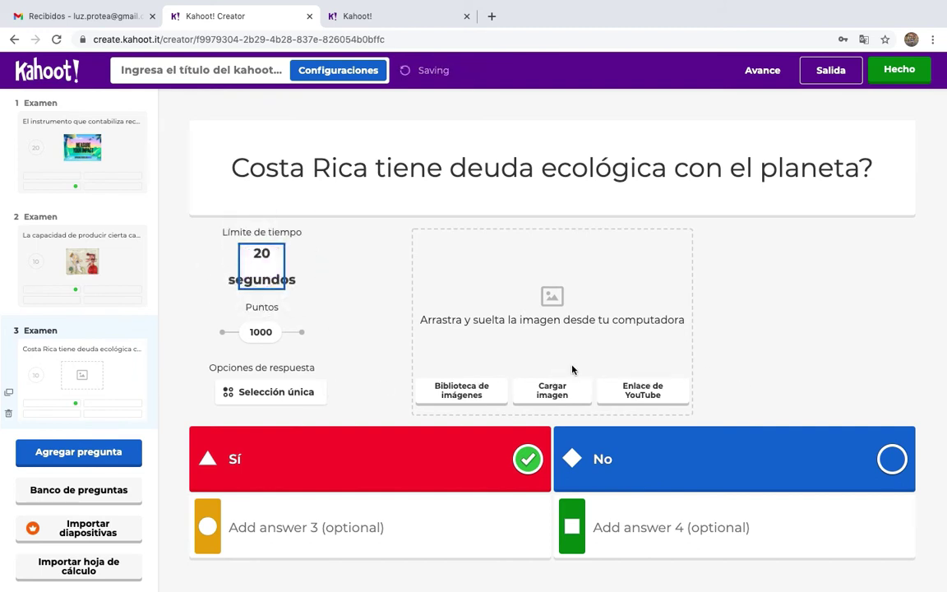
click(553, 392)
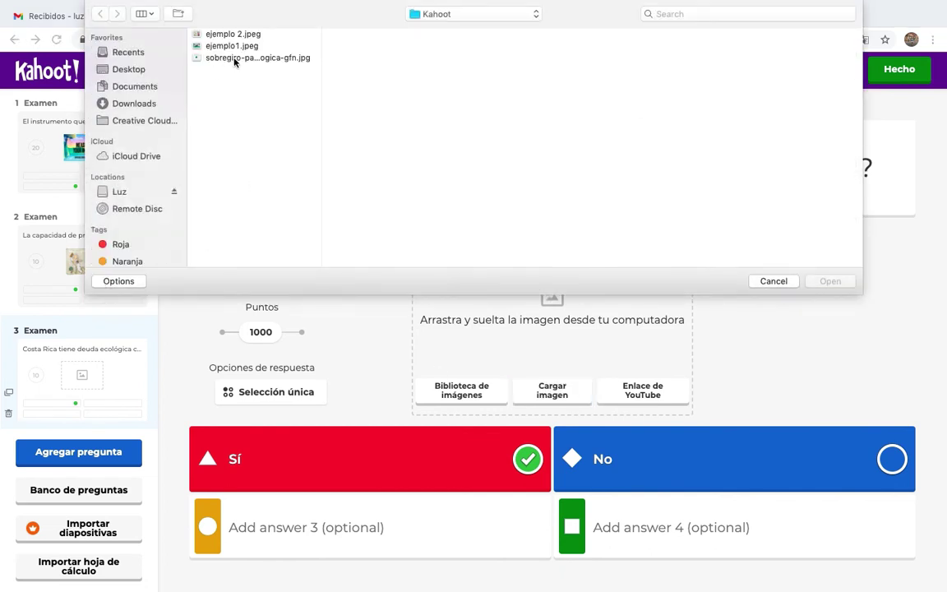
click(786, 281)
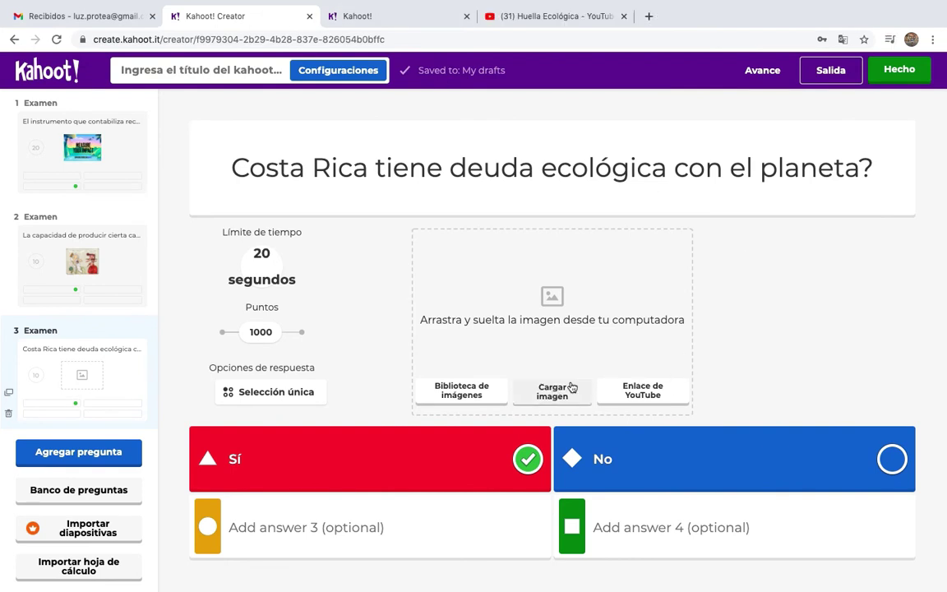
click(647, 393)
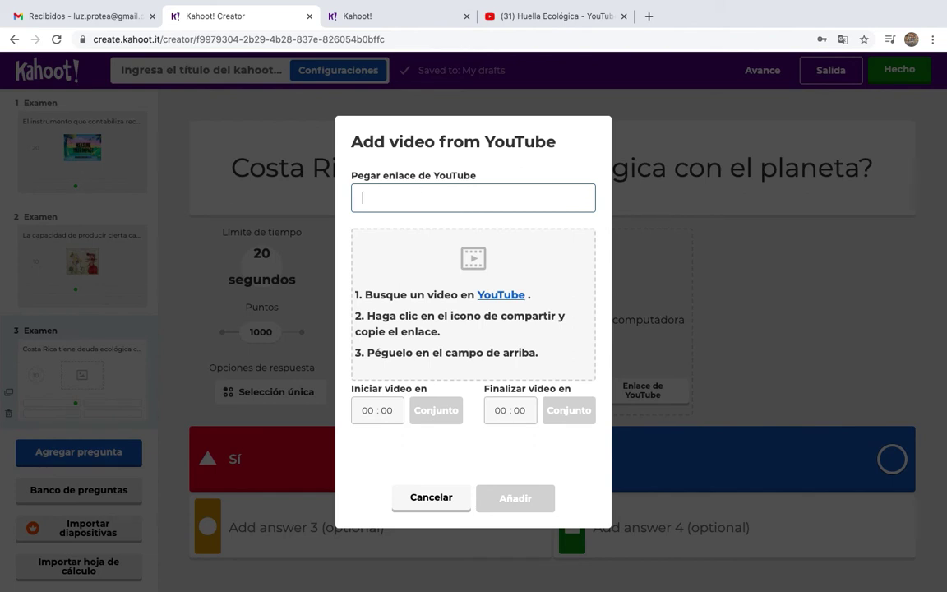
text(https://www.youtube.com/watch?v=dijqTVuD-6M)
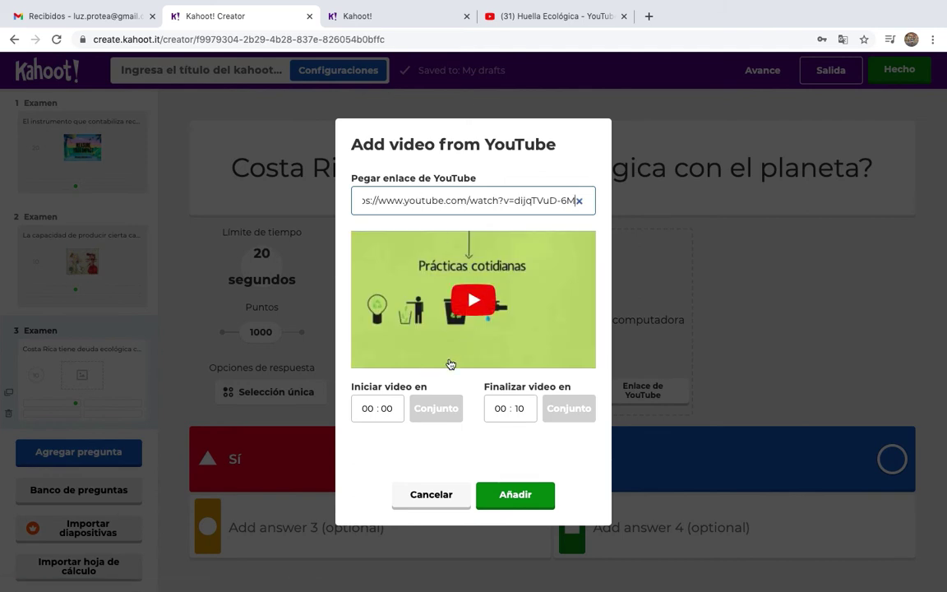
click(499, 408)
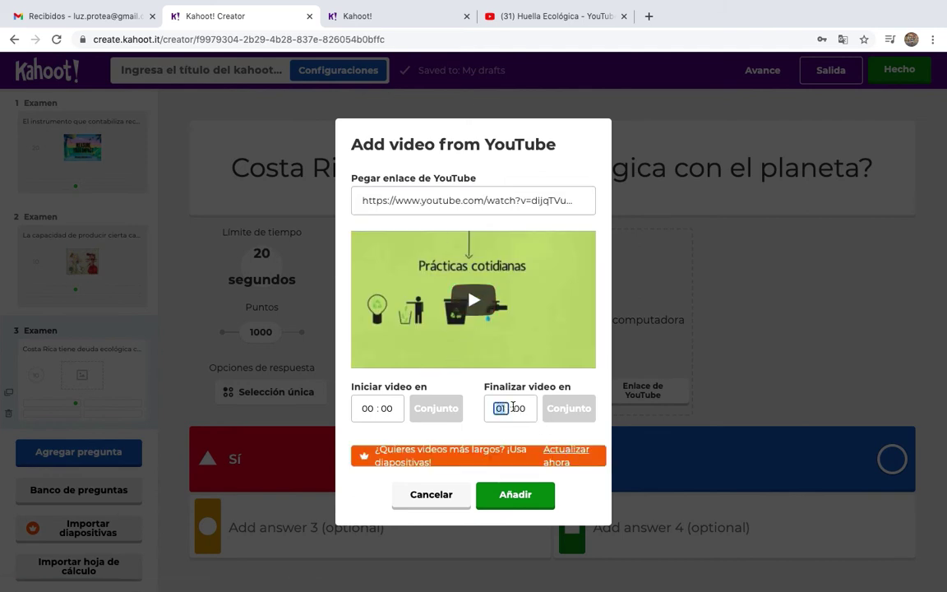
text(00)
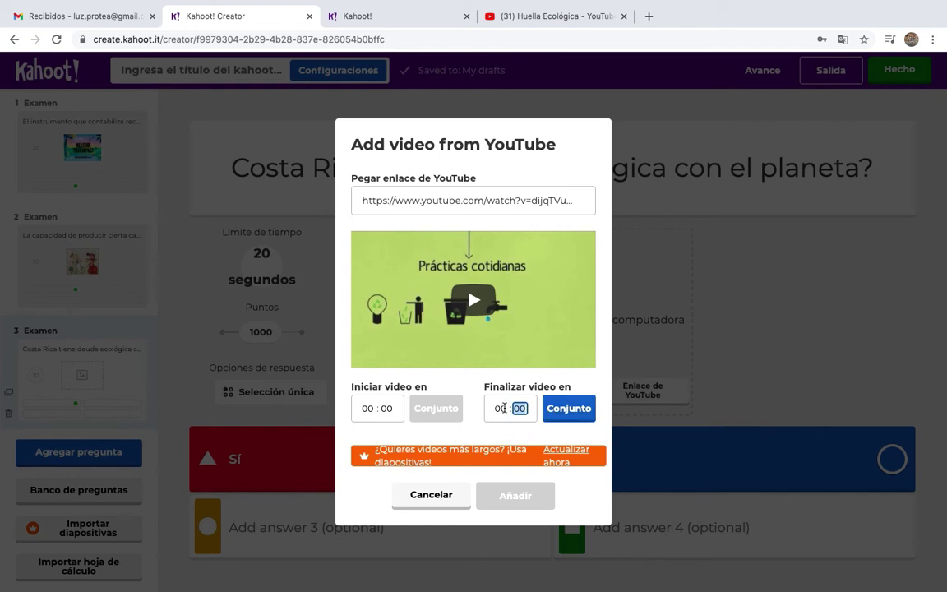
text(01)
click(570, 412)
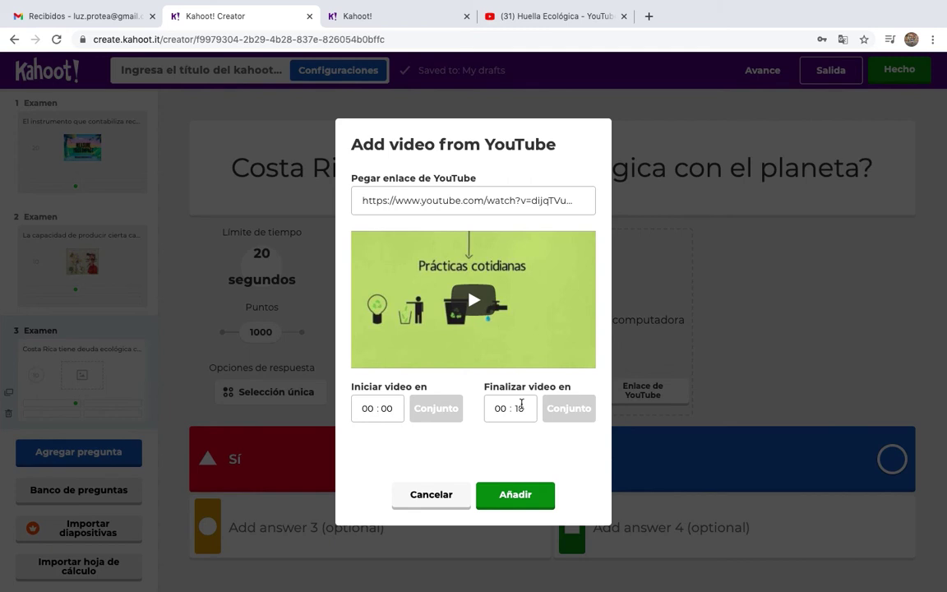
click(518, 496)
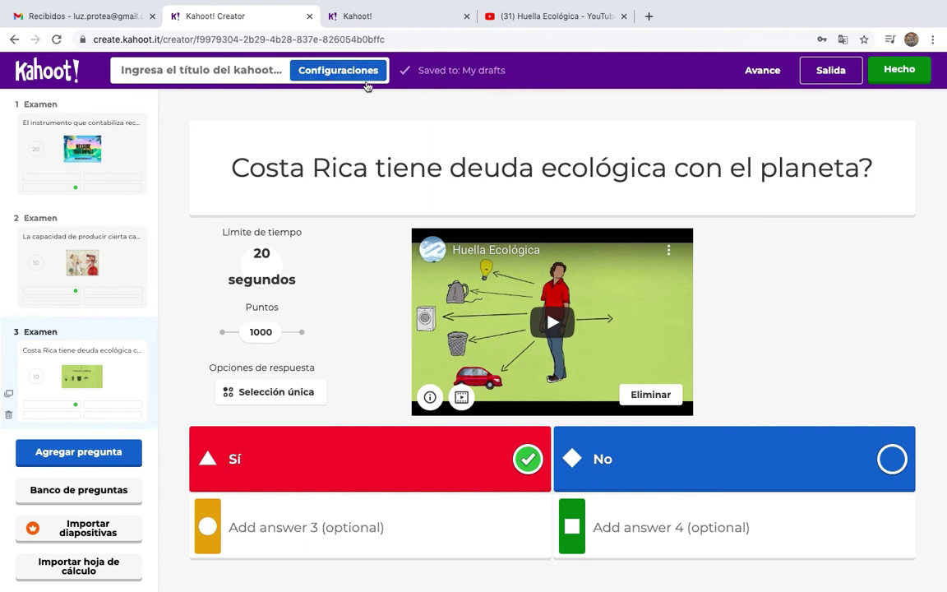
Title the kahoot "Huella ecológica" in its settings and set its language to Español.
click(338, 72)
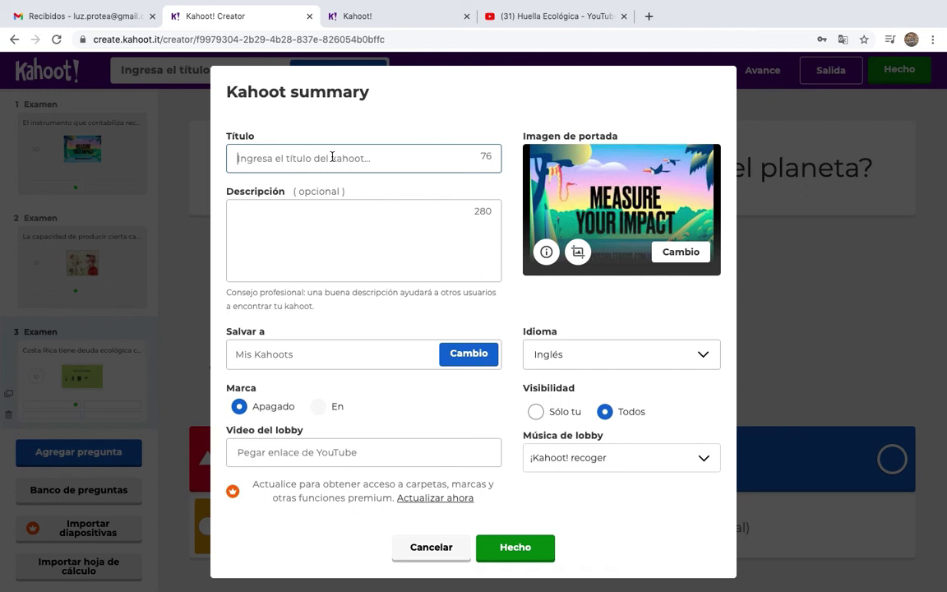
text(Huella ecol)
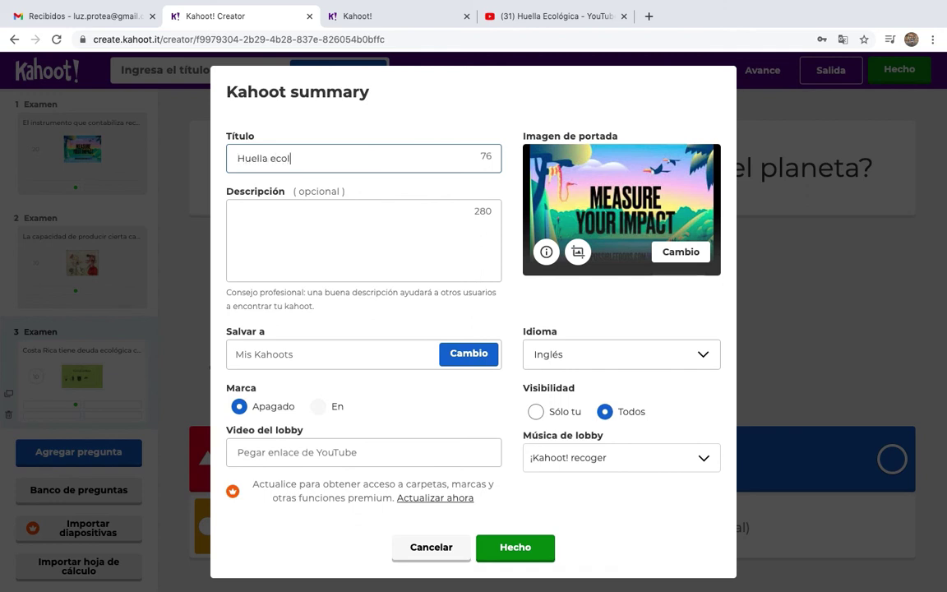
text(o4gi)
click(292, 207)
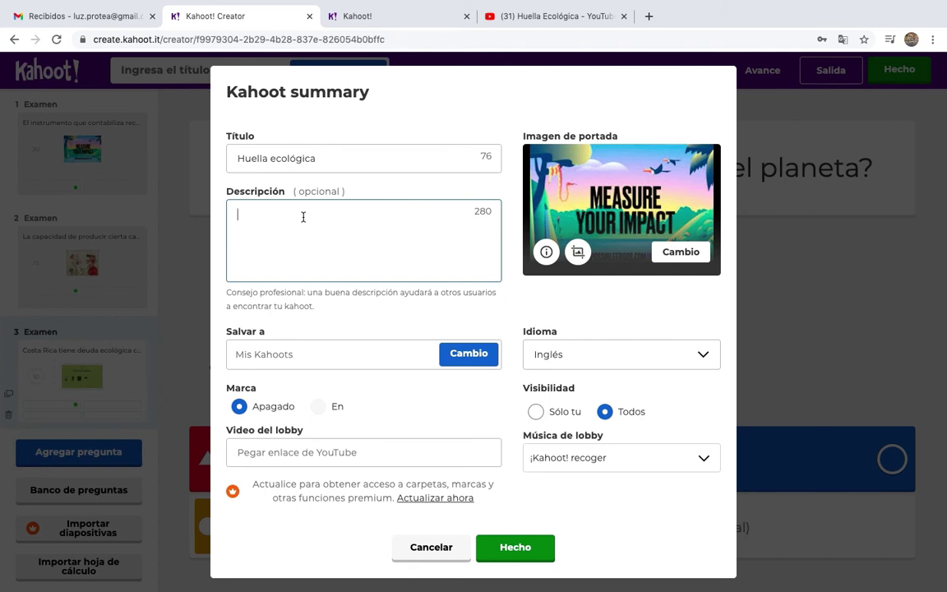
click(705, 353)
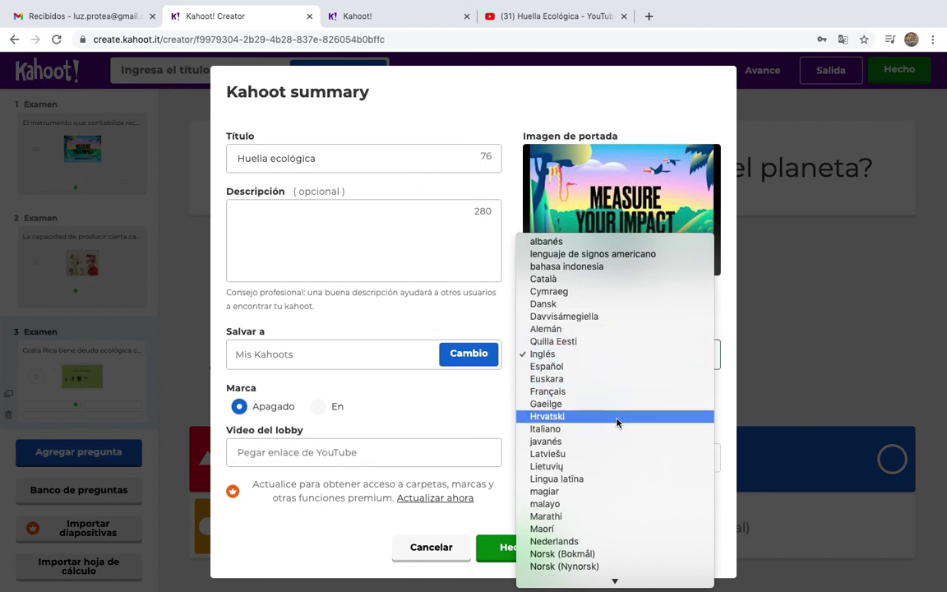
click(564, 367)
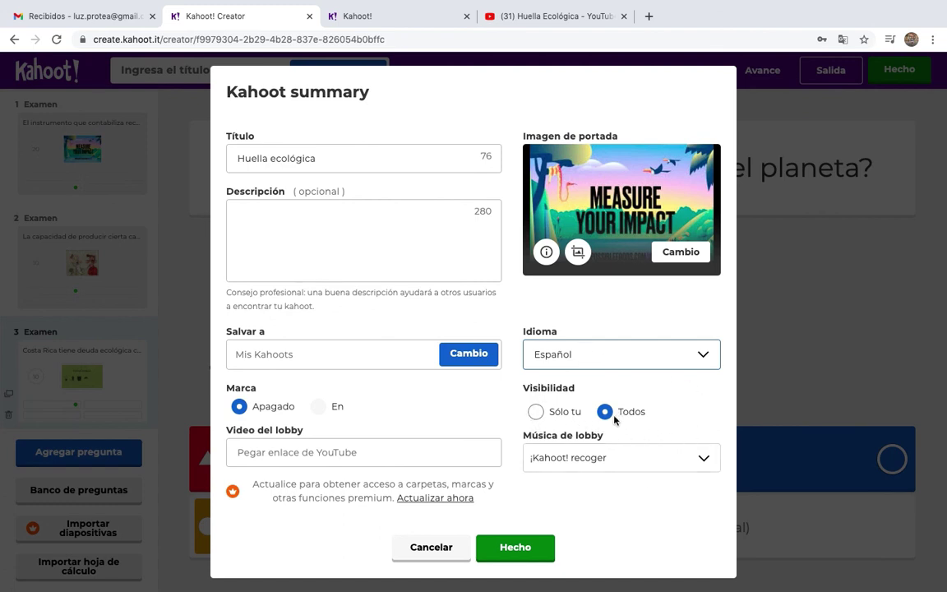
Try the "Sólo tu" visibility option for the kahoot and return it to "Todos".
click(535, 412)
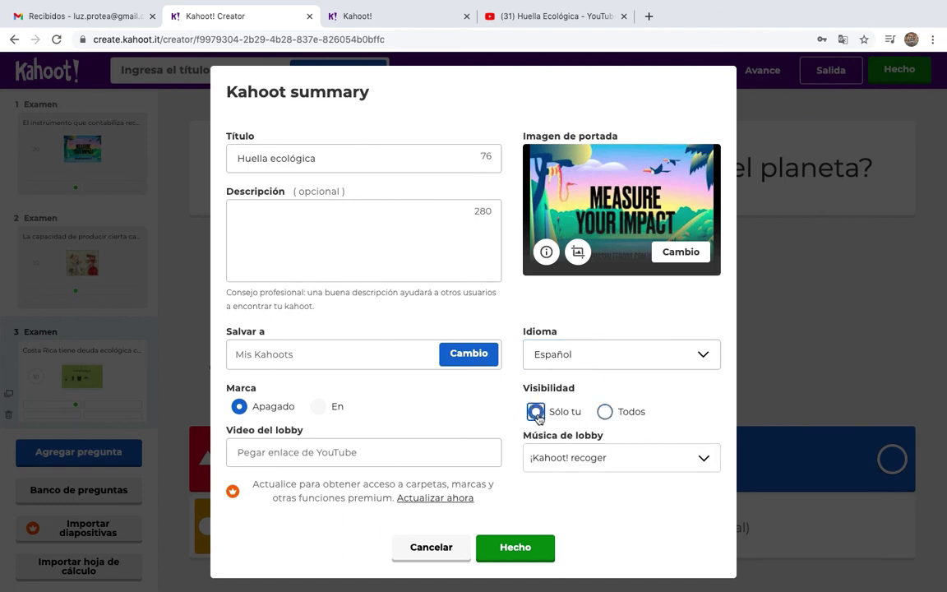
click(605, 412)
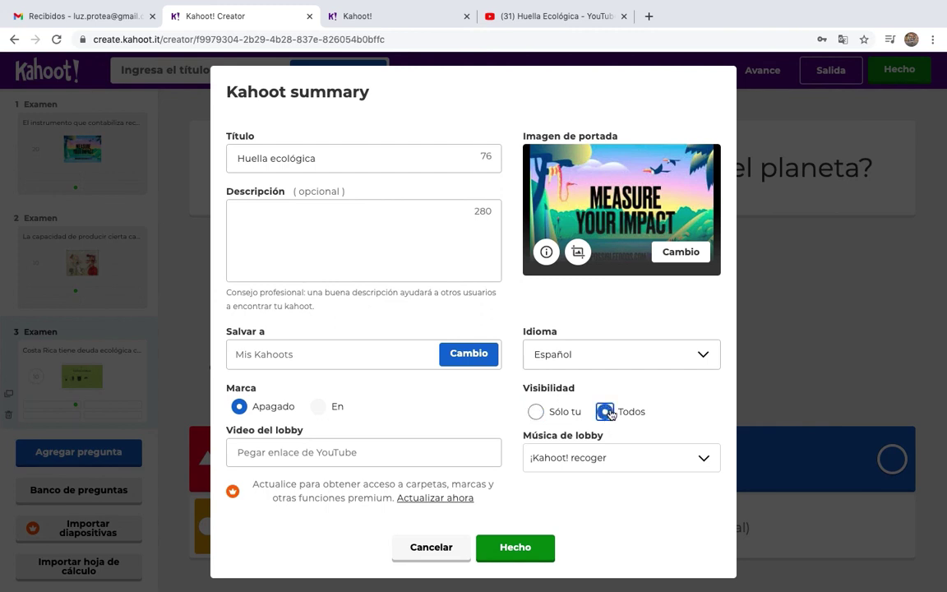
Browse the lobby music options and preview the "Kahoot! pick" and "Christmas" tracks, keeping "Kahoot! pick" selected.
click(704, 460)
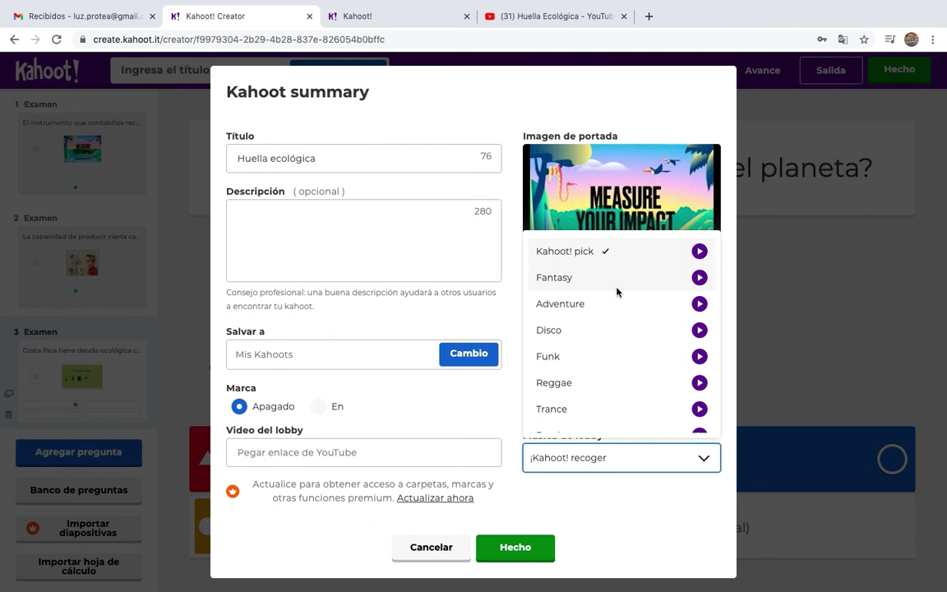
click(699, 251)
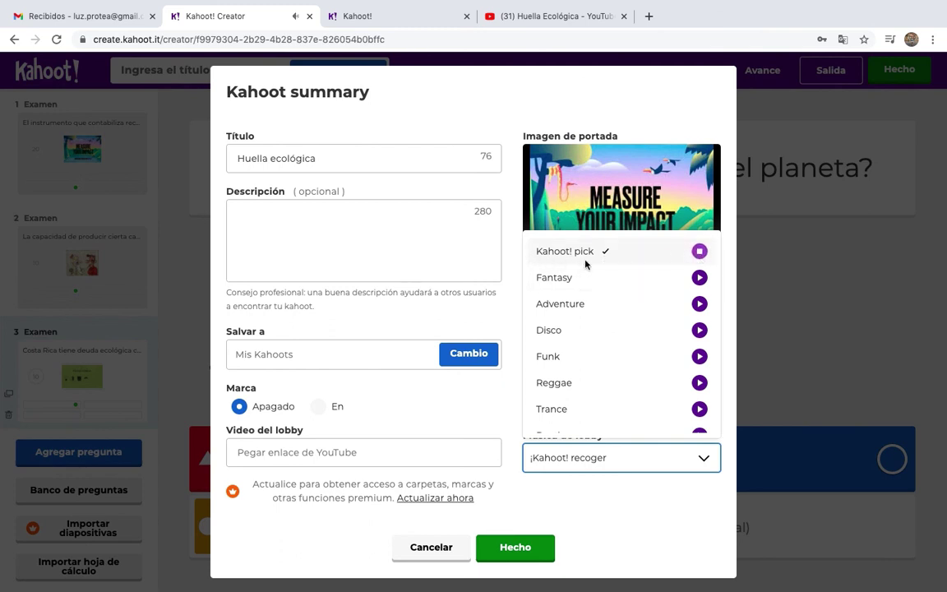
click(699, 251)
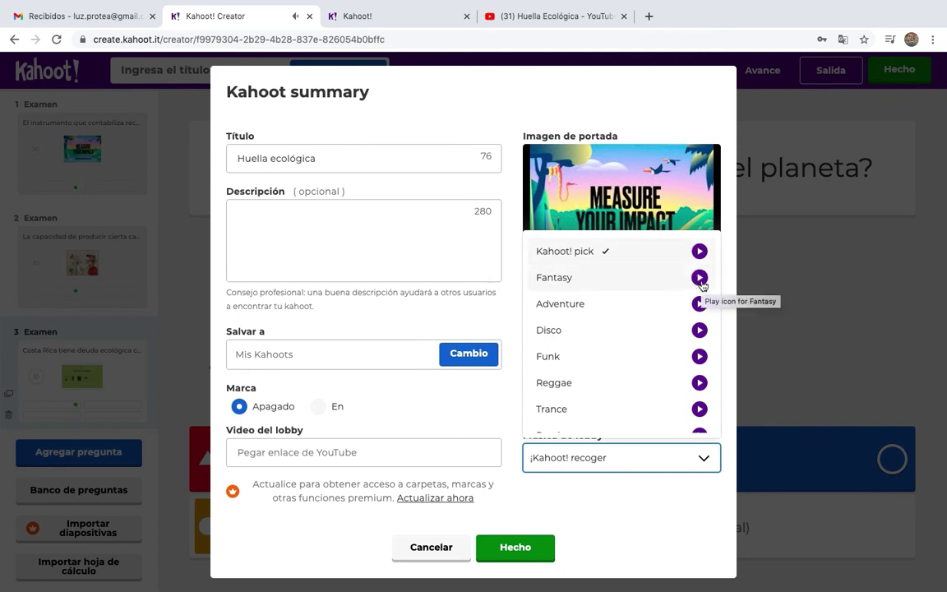
scroll(699, 355, down, 3)
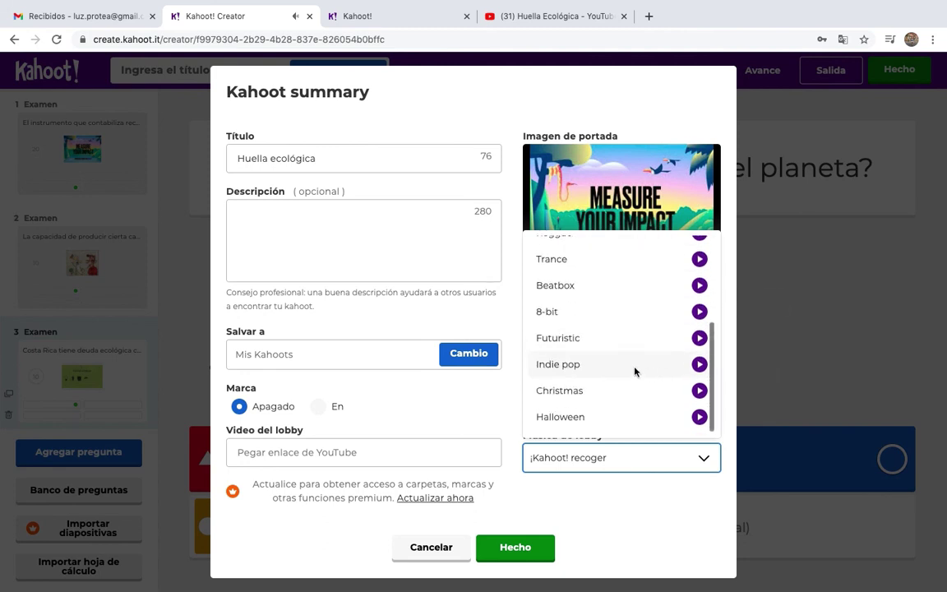
click(698, 390)
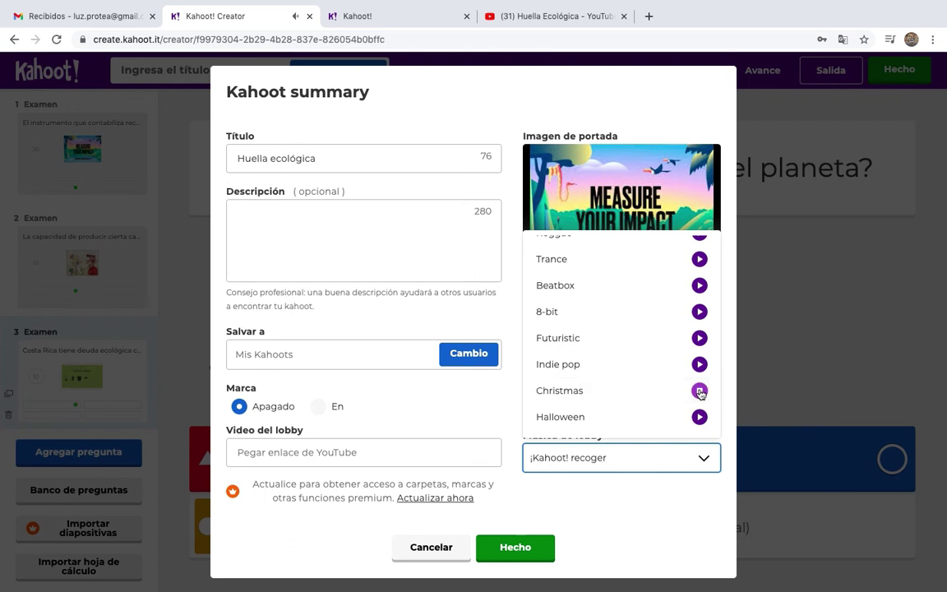
scroll(667, 345, up, 3)
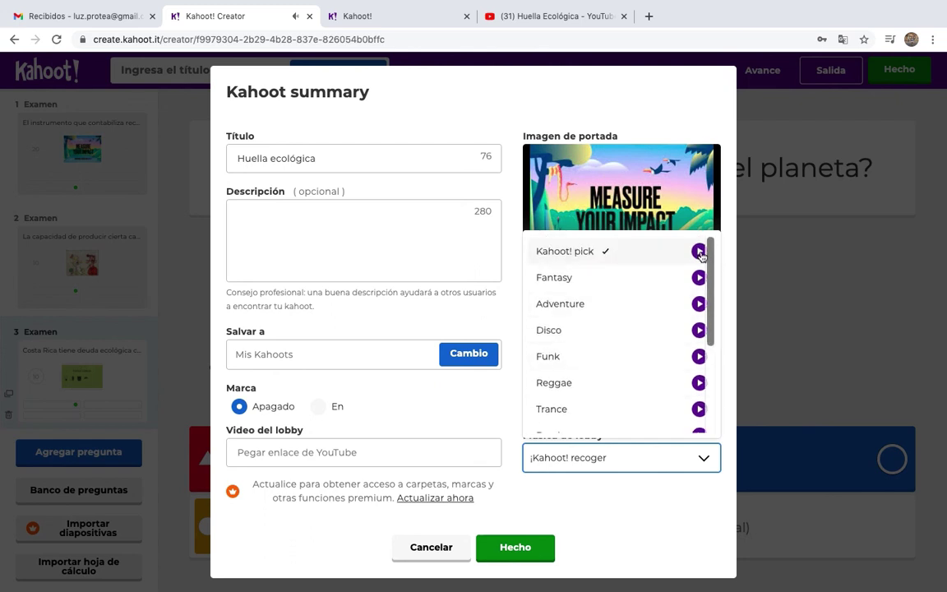
click(699, 251)
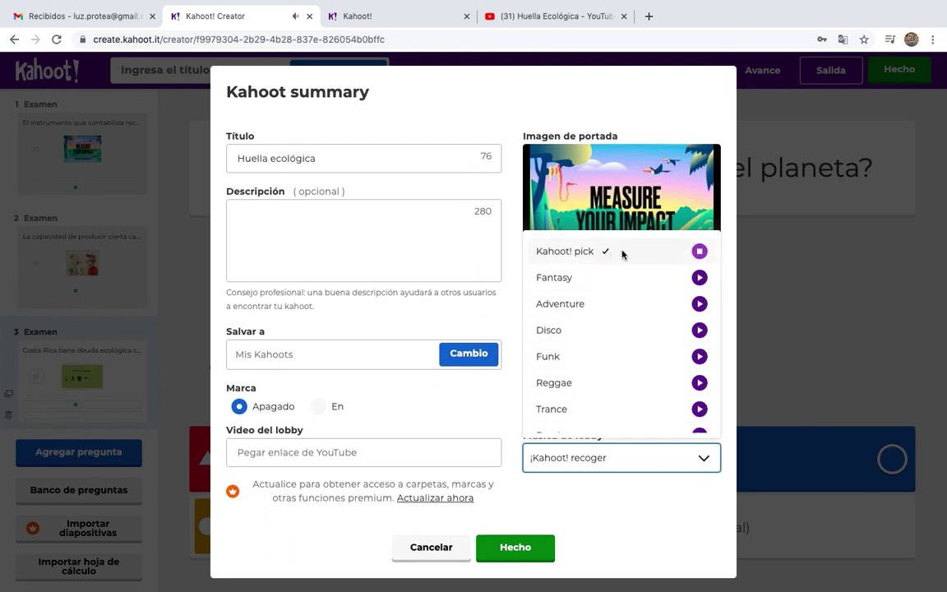
click(573, 538)
Save the kahoot's general settings and finish creating the "Huella ecológica" kahoot.
click(515, 546)
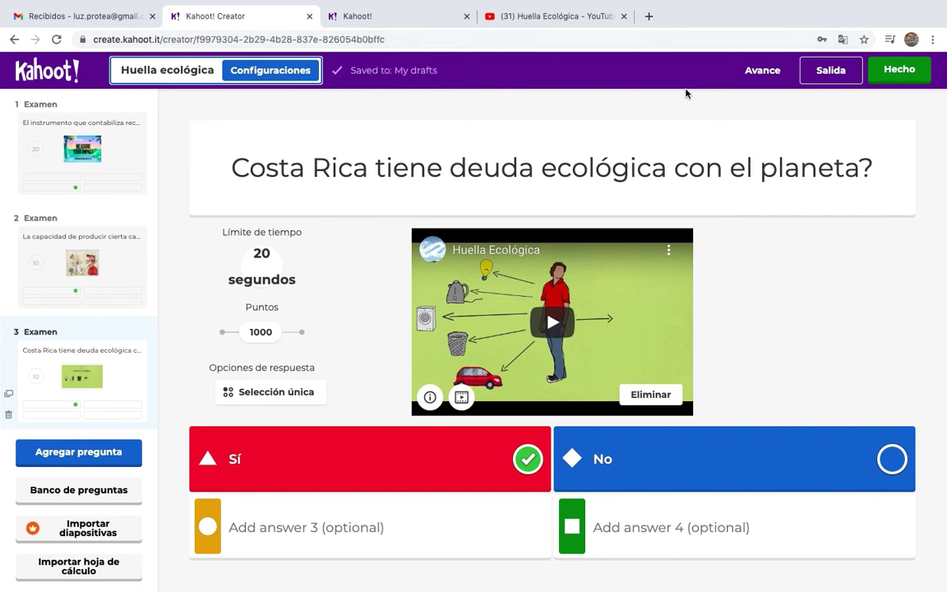
click(899, 72)
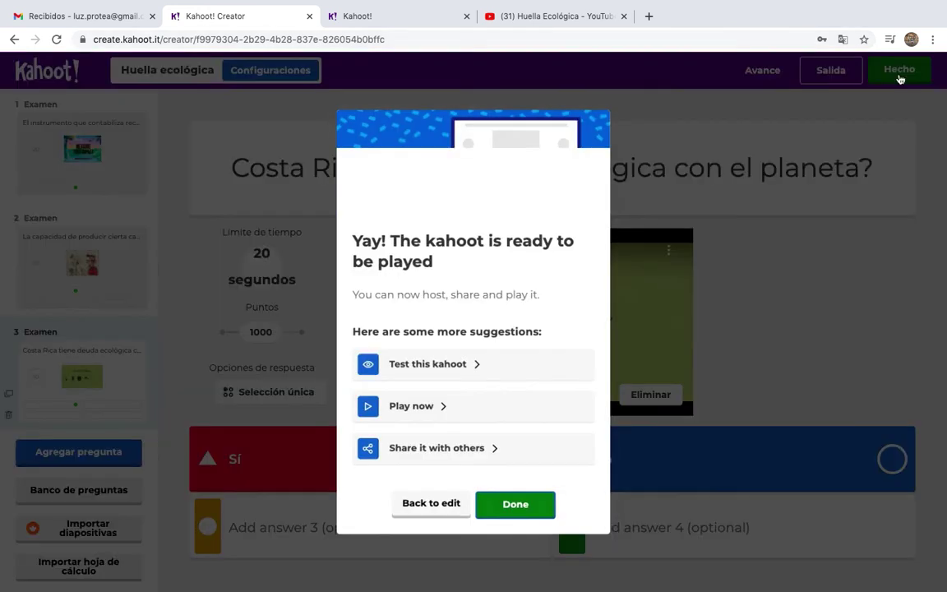